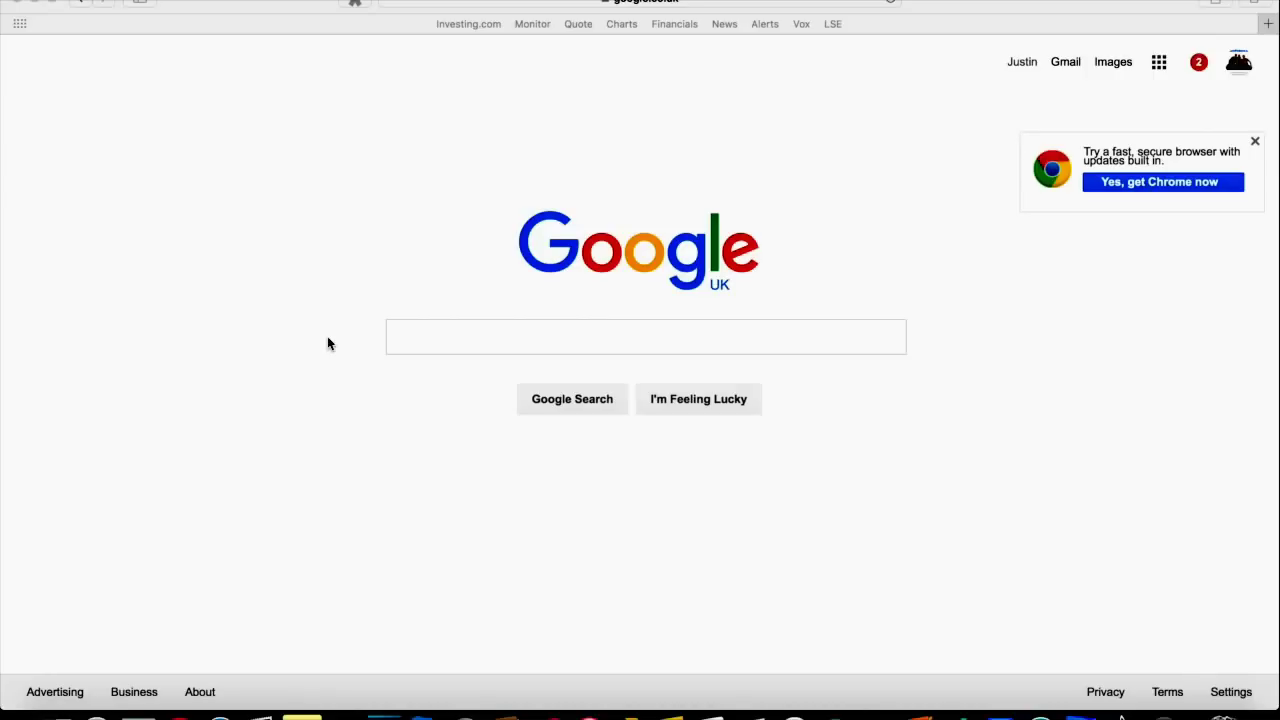
Open prorealtime.com in Safari and go to the My platform page offering ProRealTime Complete V10.2.
left_click(332, 141)
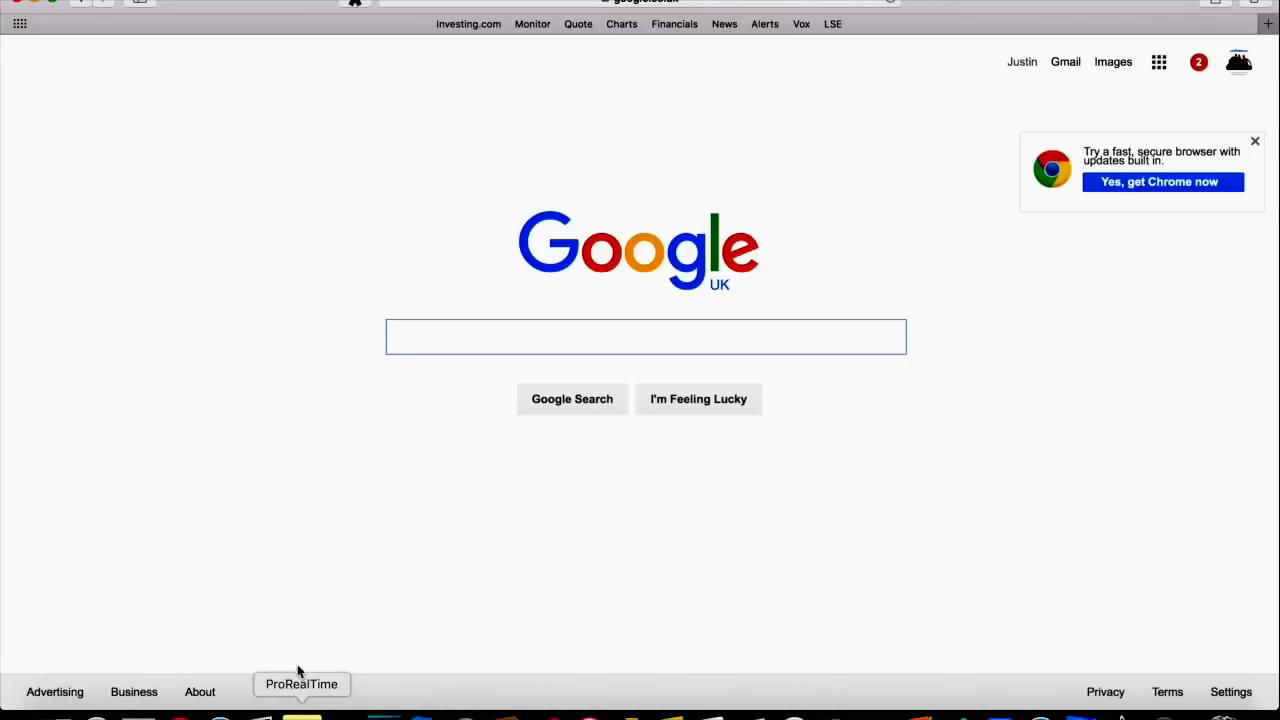
left_click(301, 716)
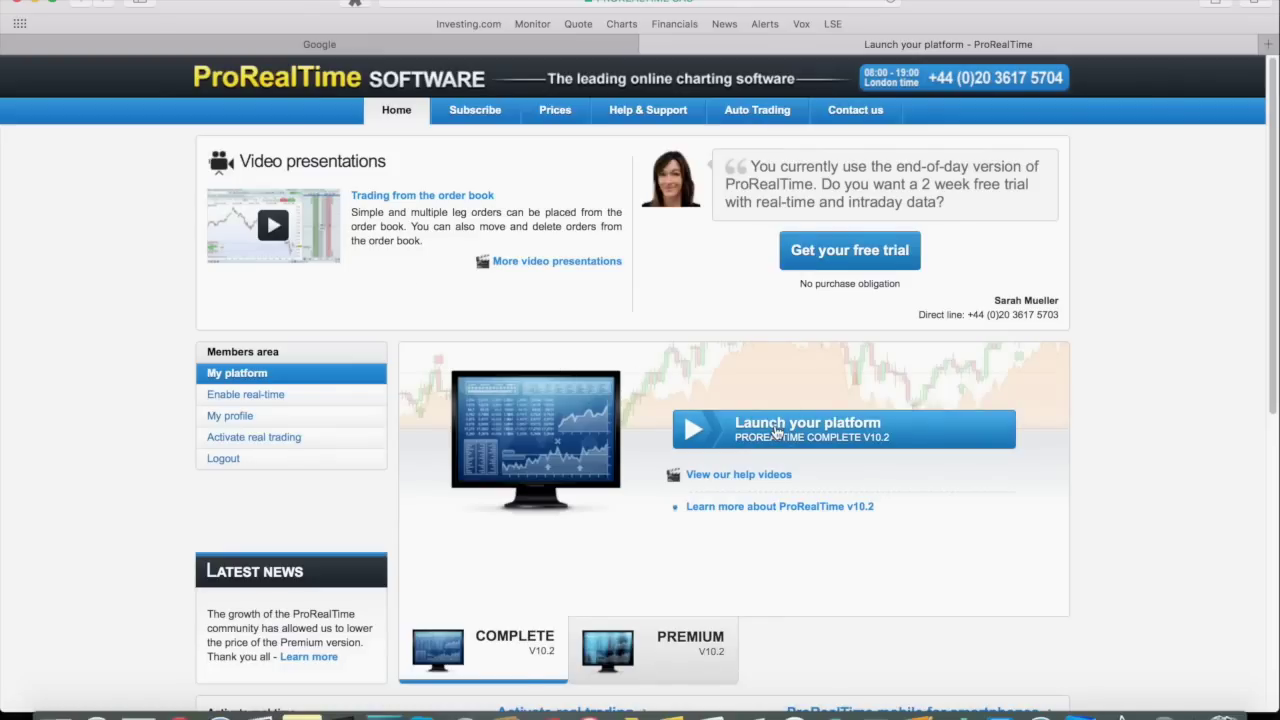
left_click(775, 430)
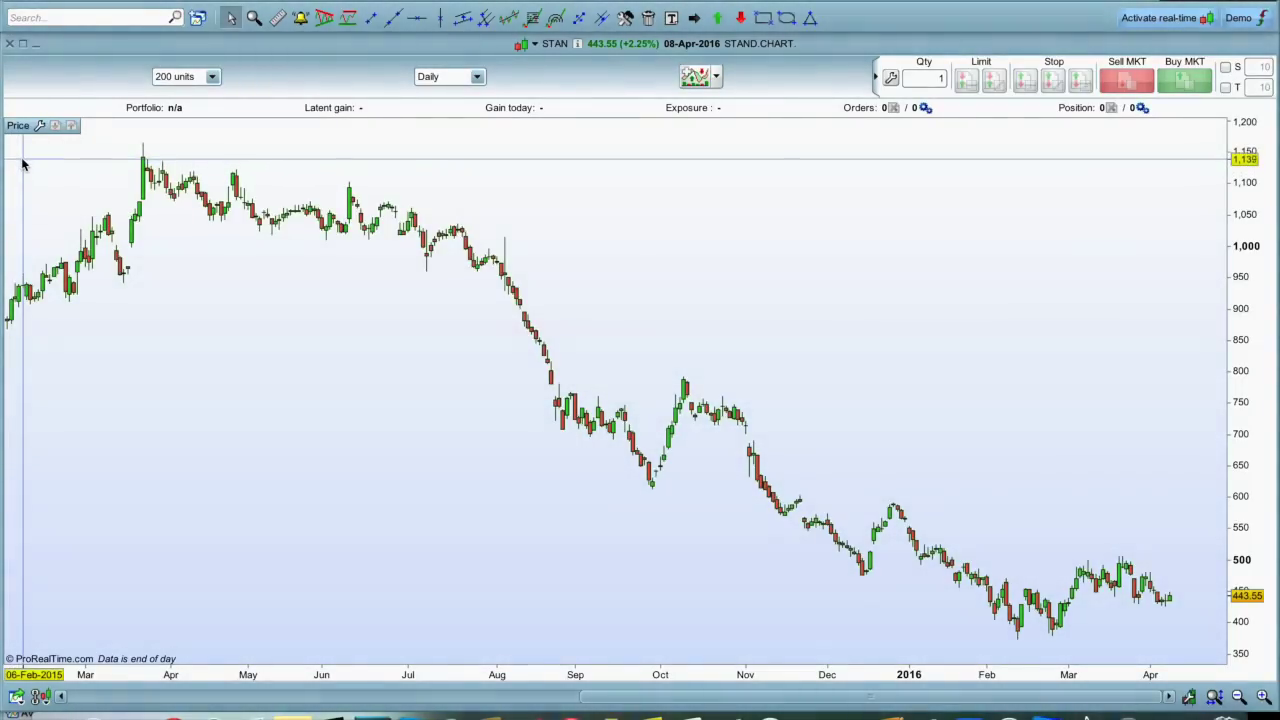
Close the old chart and Top movers list, then open STAND.CHART. from a 'stan' search.
left_click(9, 45)
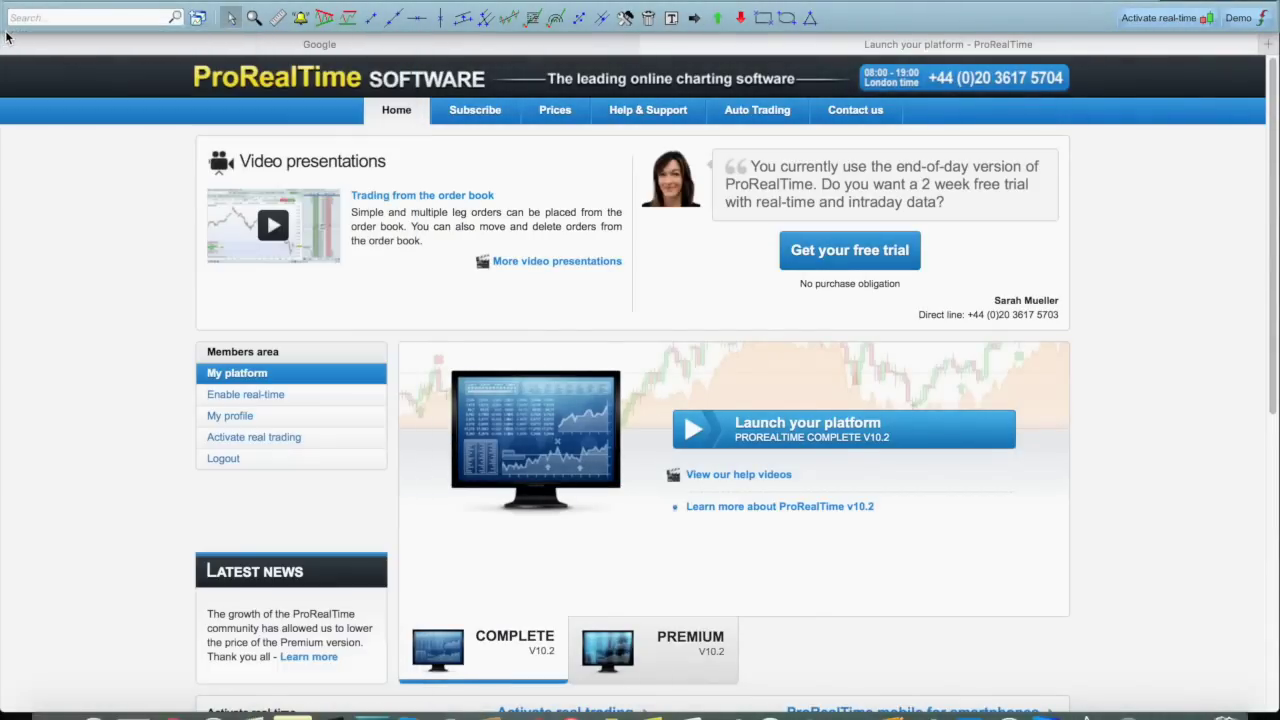
left_click(9, 35)
left_click(73, 15)
type("stan")
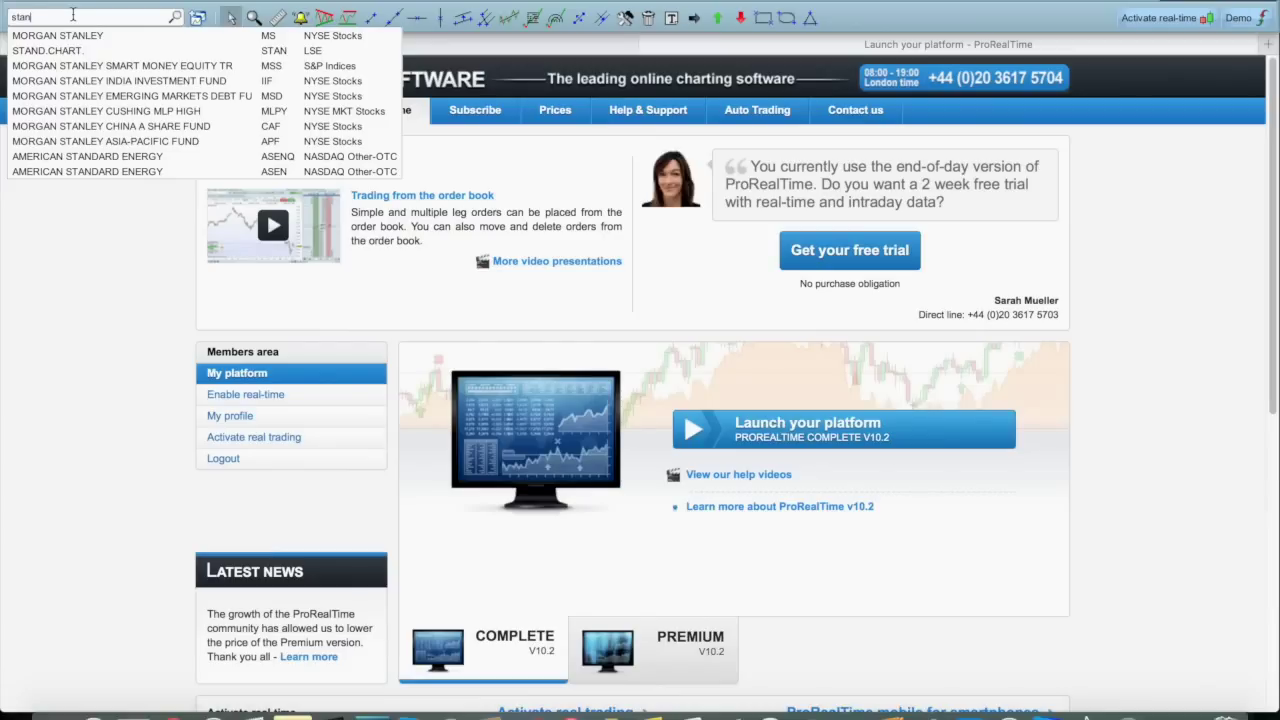
left_click(204, 56)
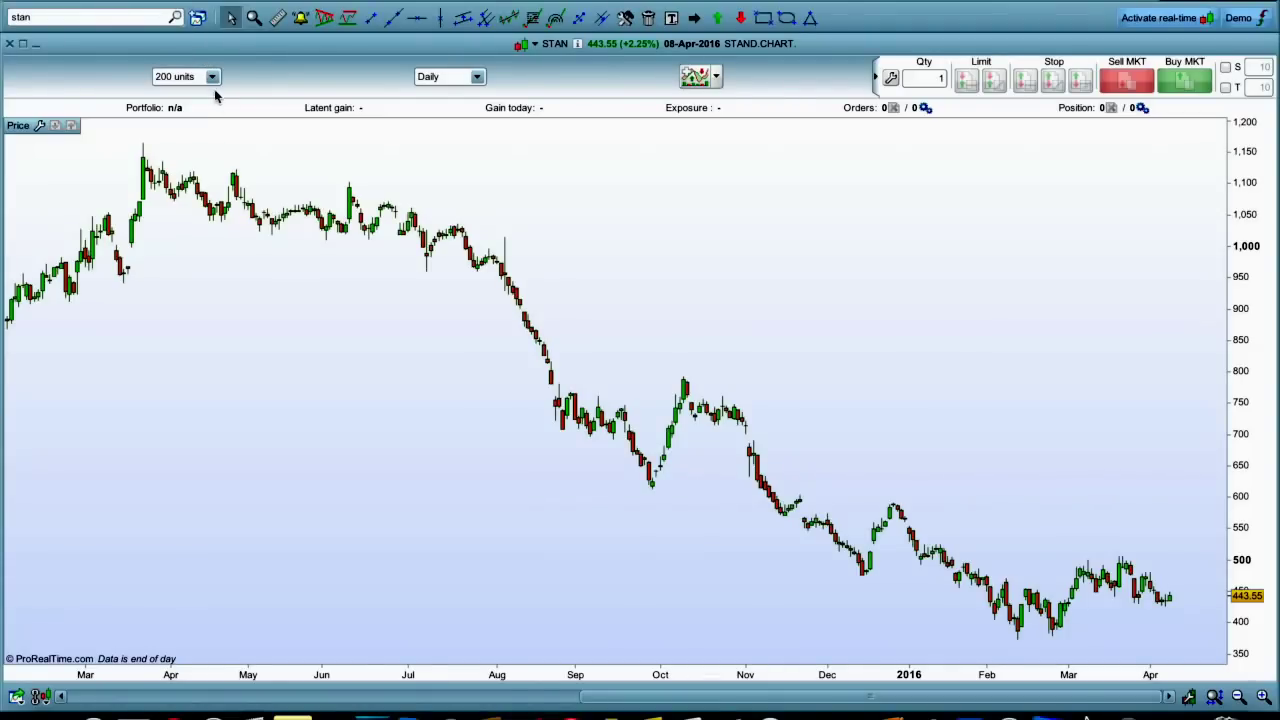
Keep the STAN chart at 200 units on the Daily timeframe.
left_click(211, 80)
left_click(211, 80)
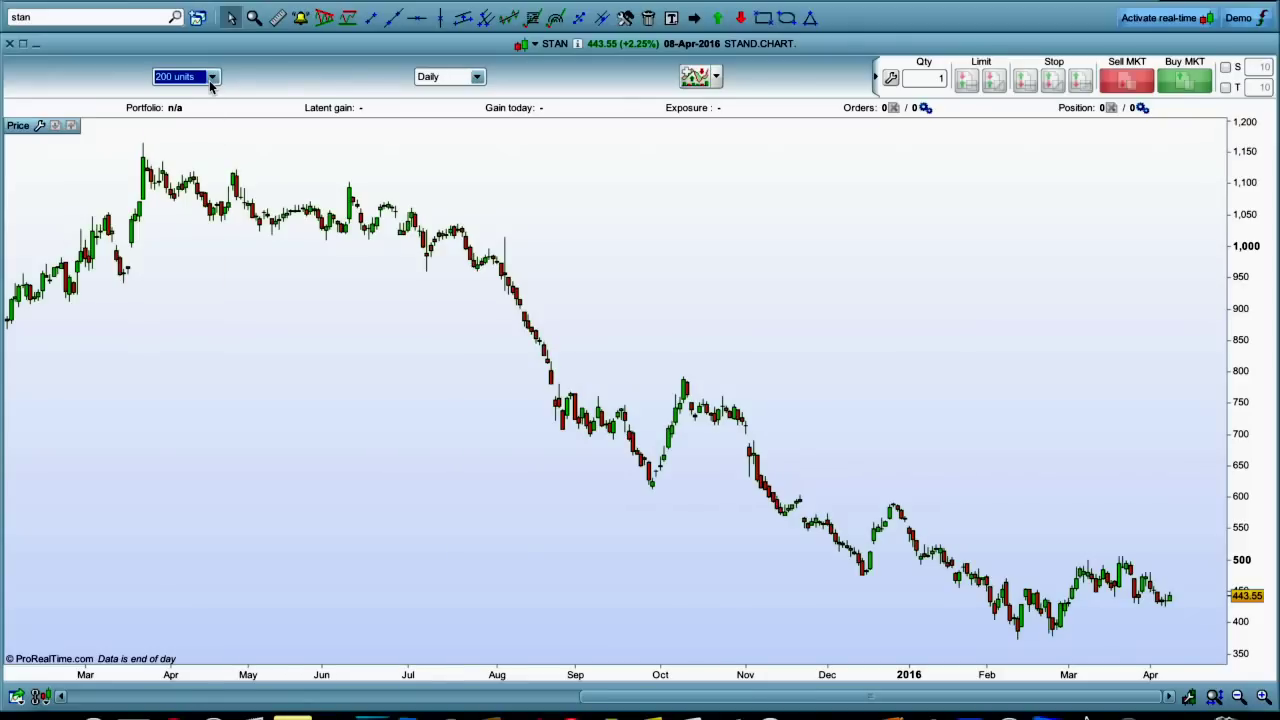
left_click(477, 78)
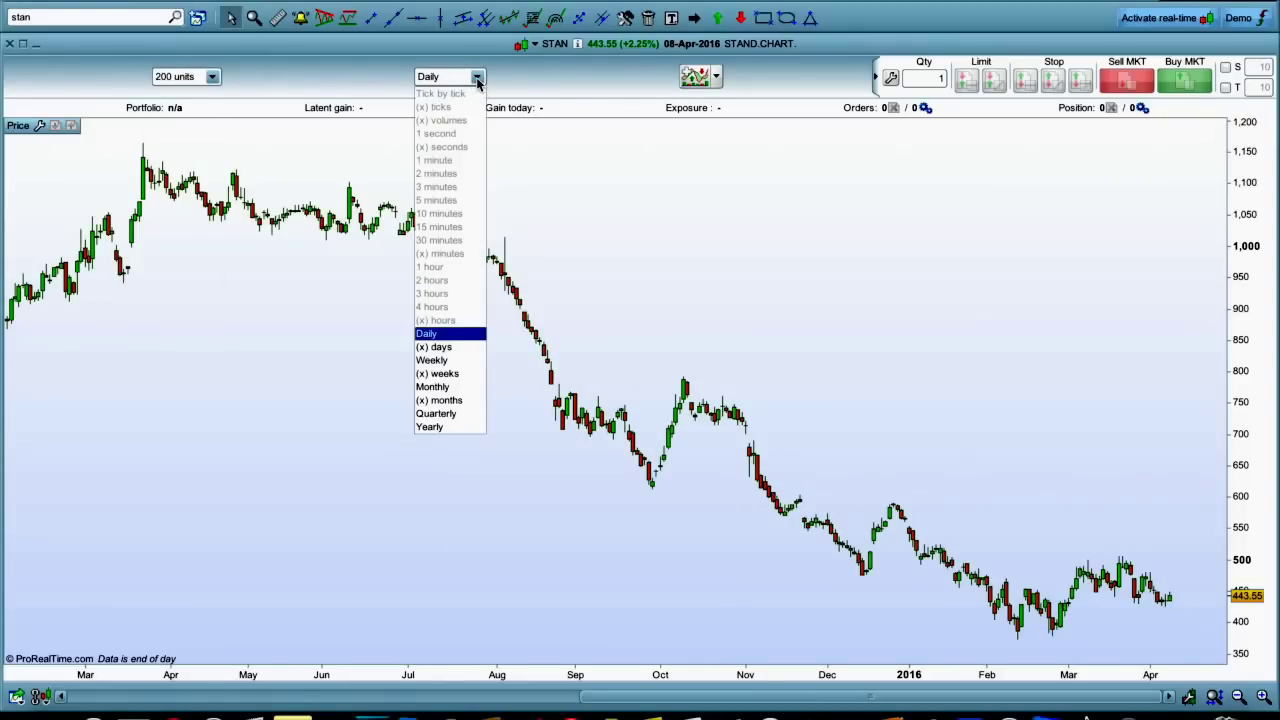
left_click(350, 226)
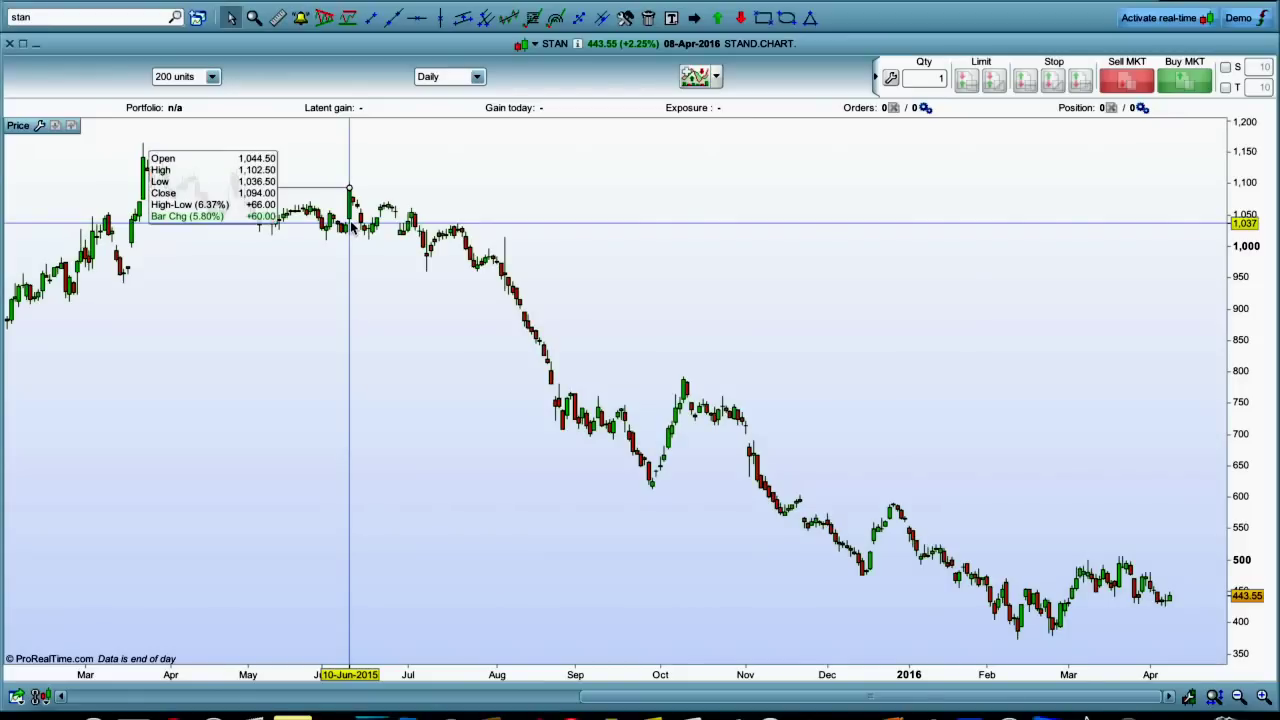
Add the Moving average (on price) indicator from Indicators & Trading systems.
left_click(697, 80)
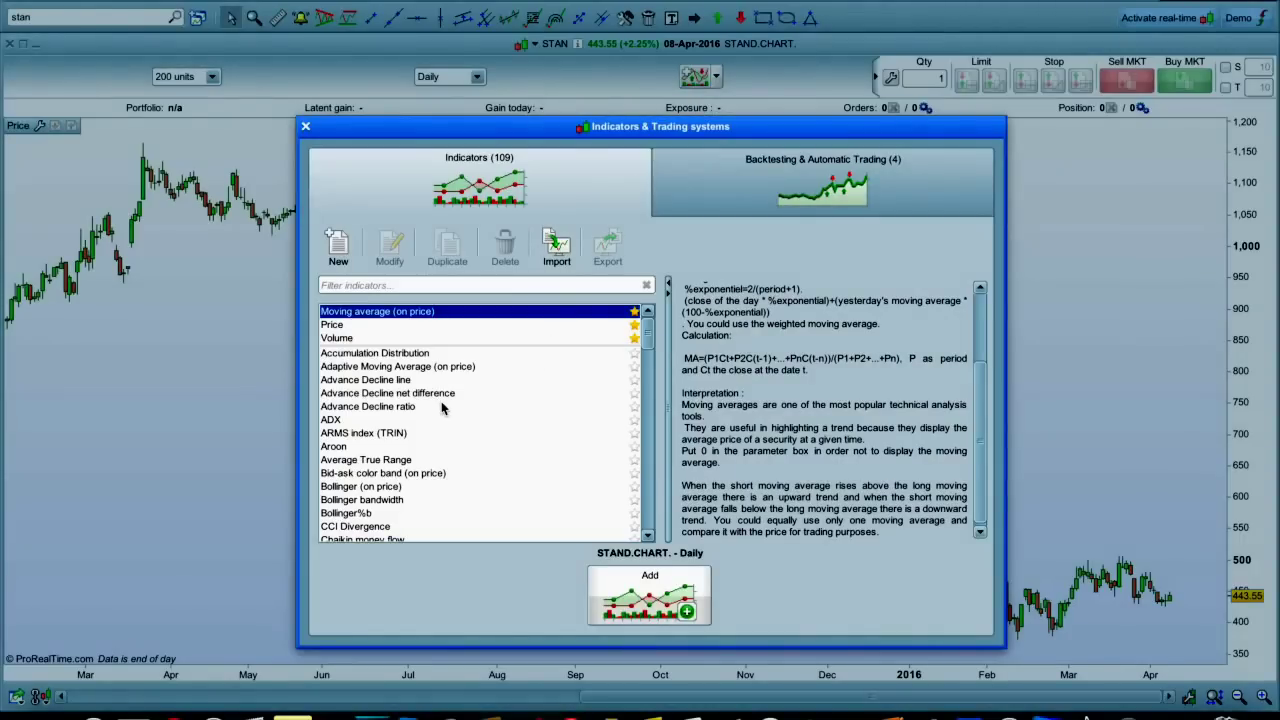
scroll(405, 385, "down", 9)
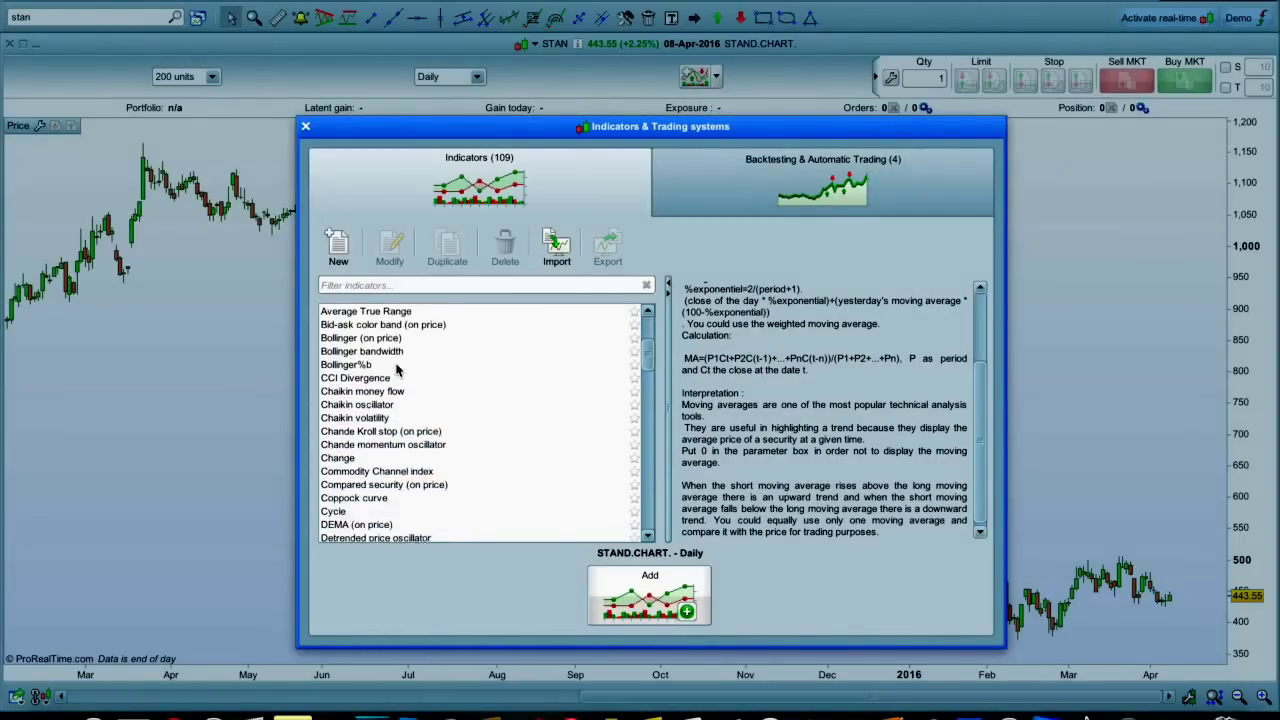
scroll(397, 369, "down", 8)
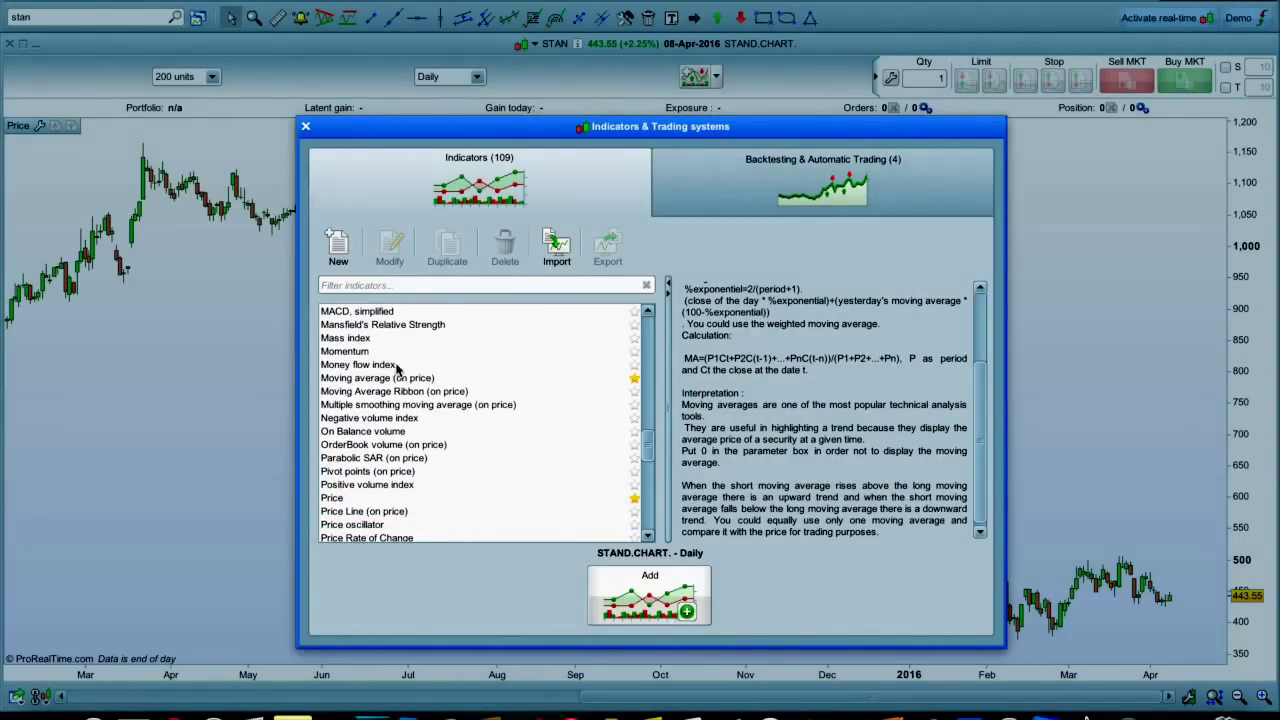
scroll(397, 369, "up", 1)
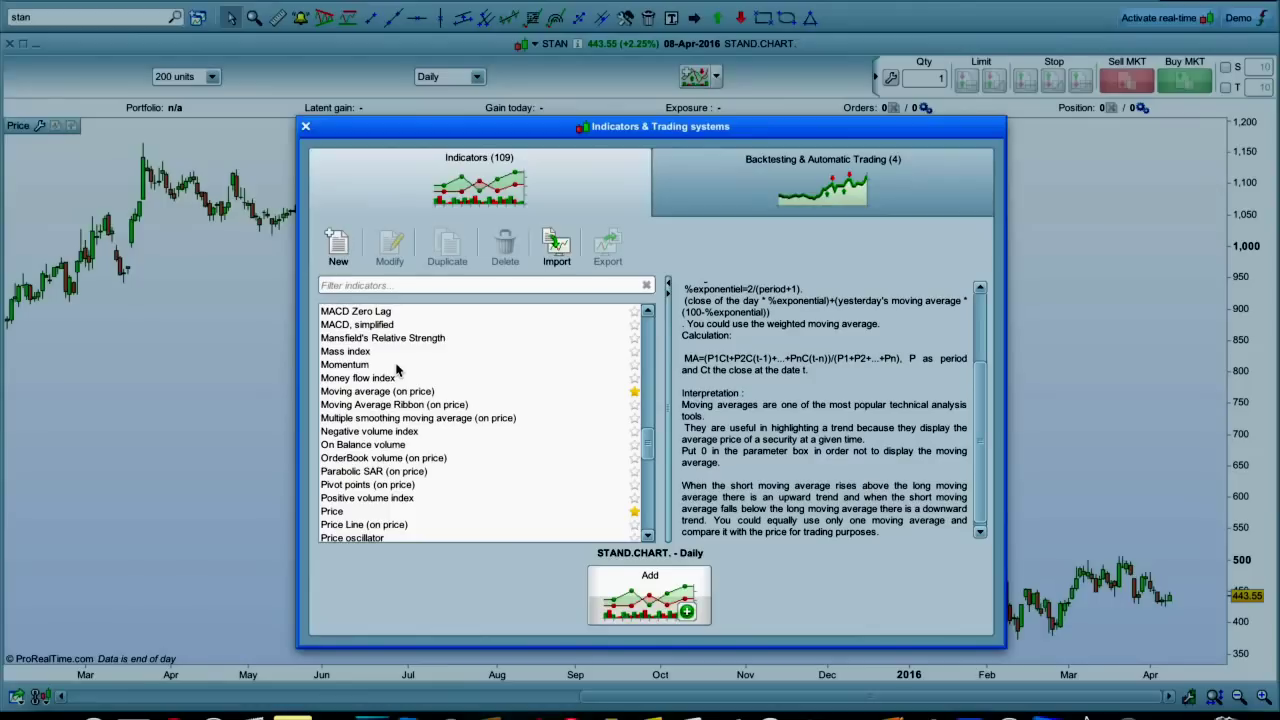
left_click(356, 396)
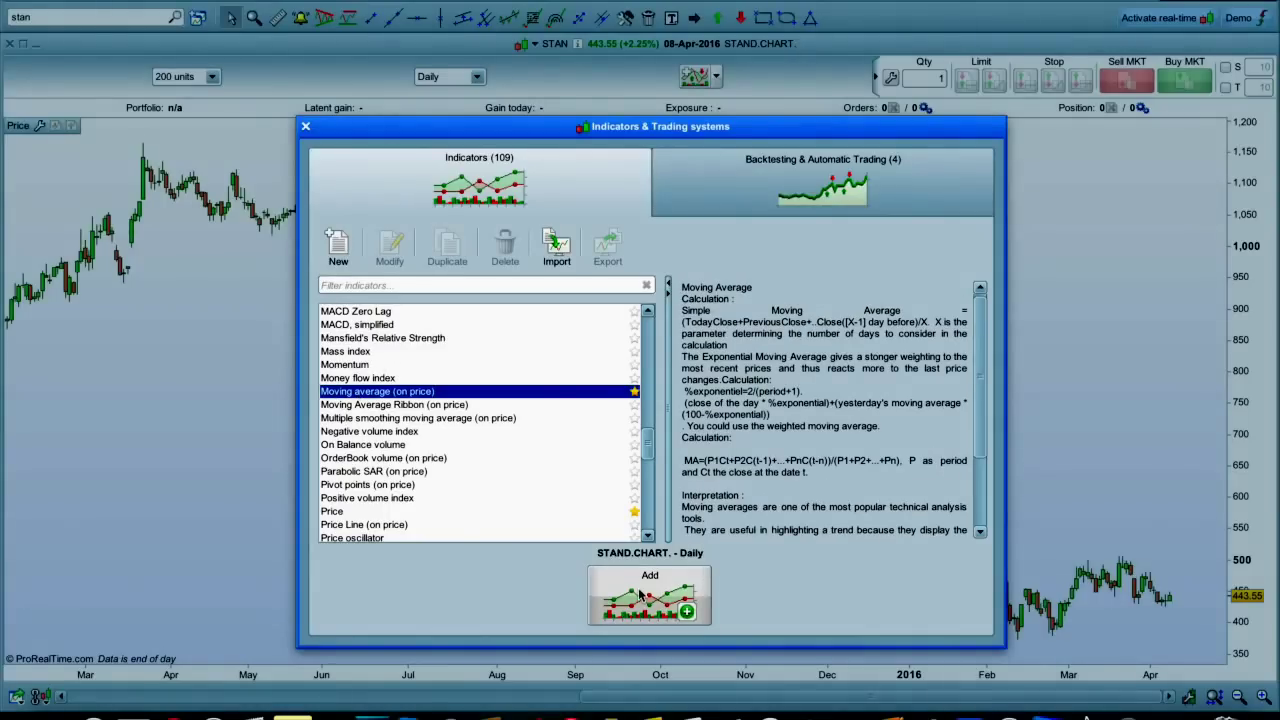
left_click(649, 594)
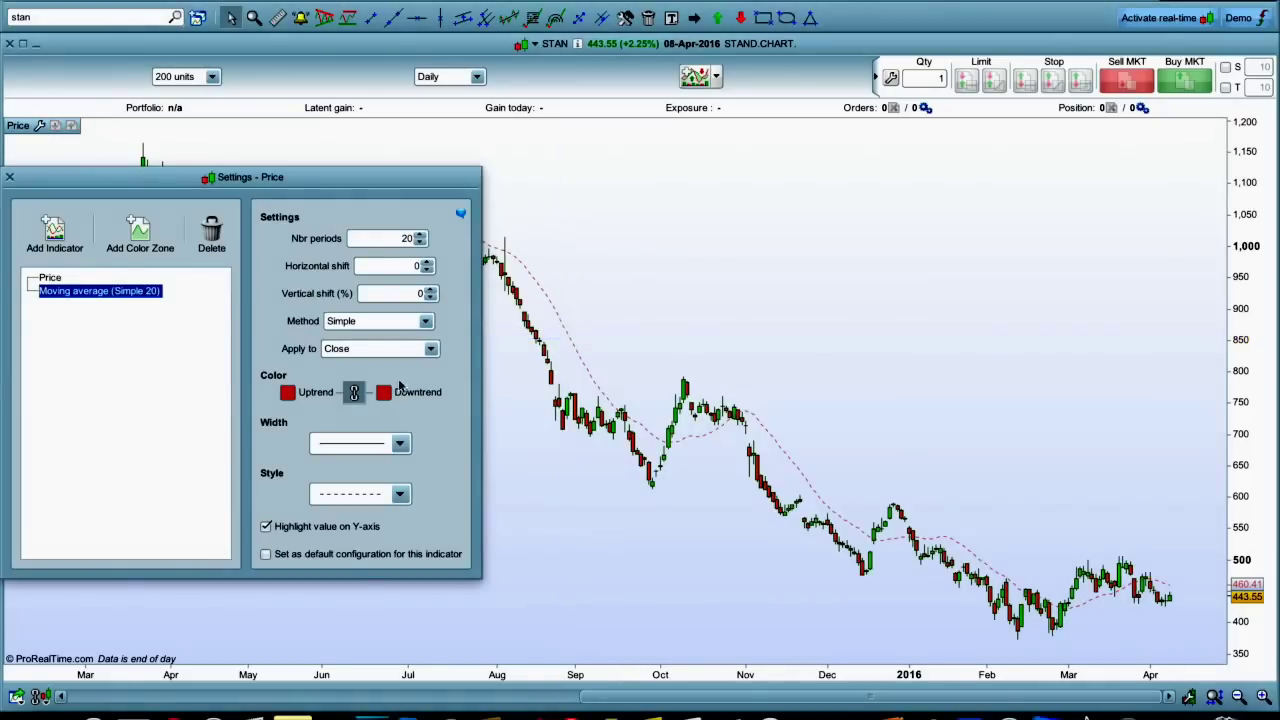
Colour the 20-period moving average green and set its style to a solid line.
left_click(288, 393)
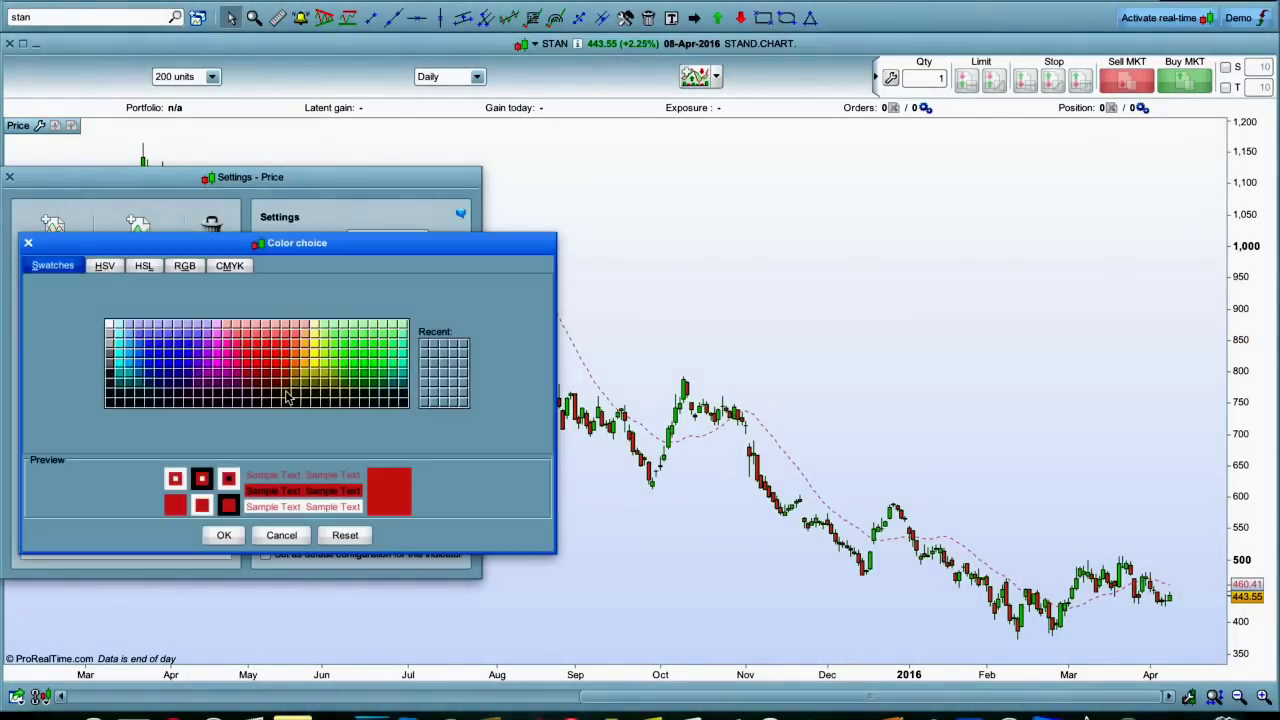
left_click(352, 370)
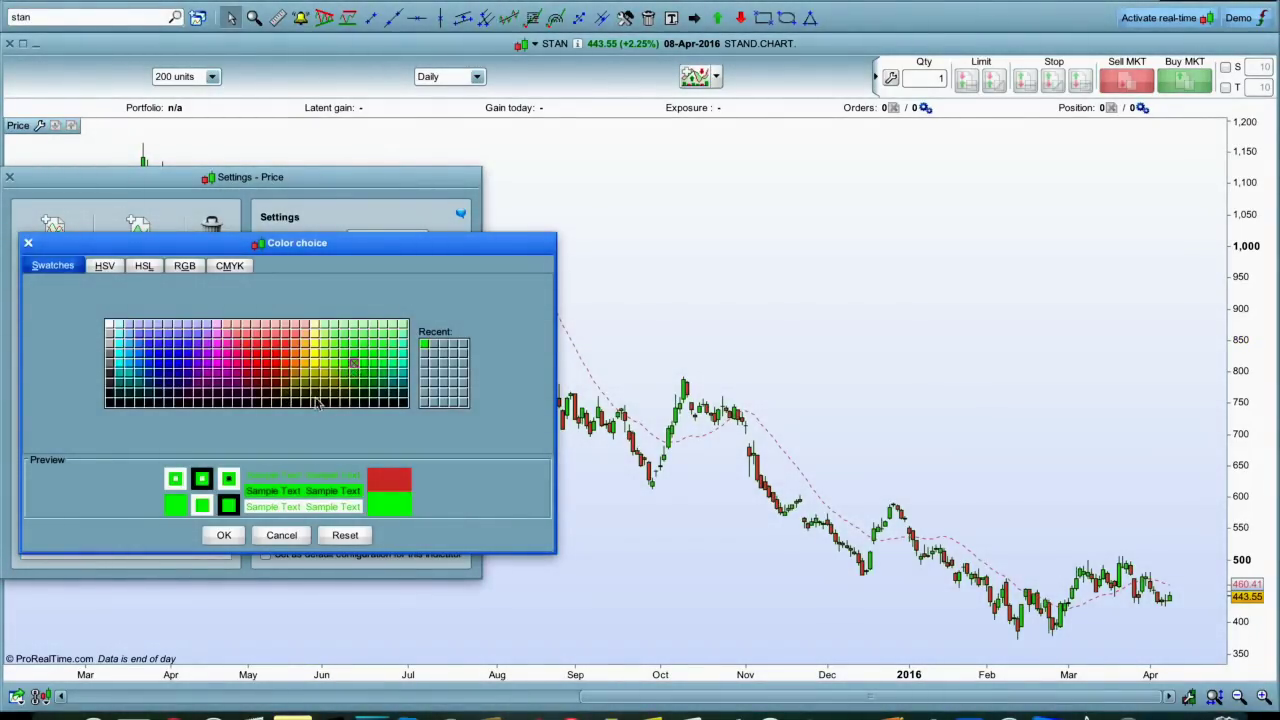
left_click(224, 536)
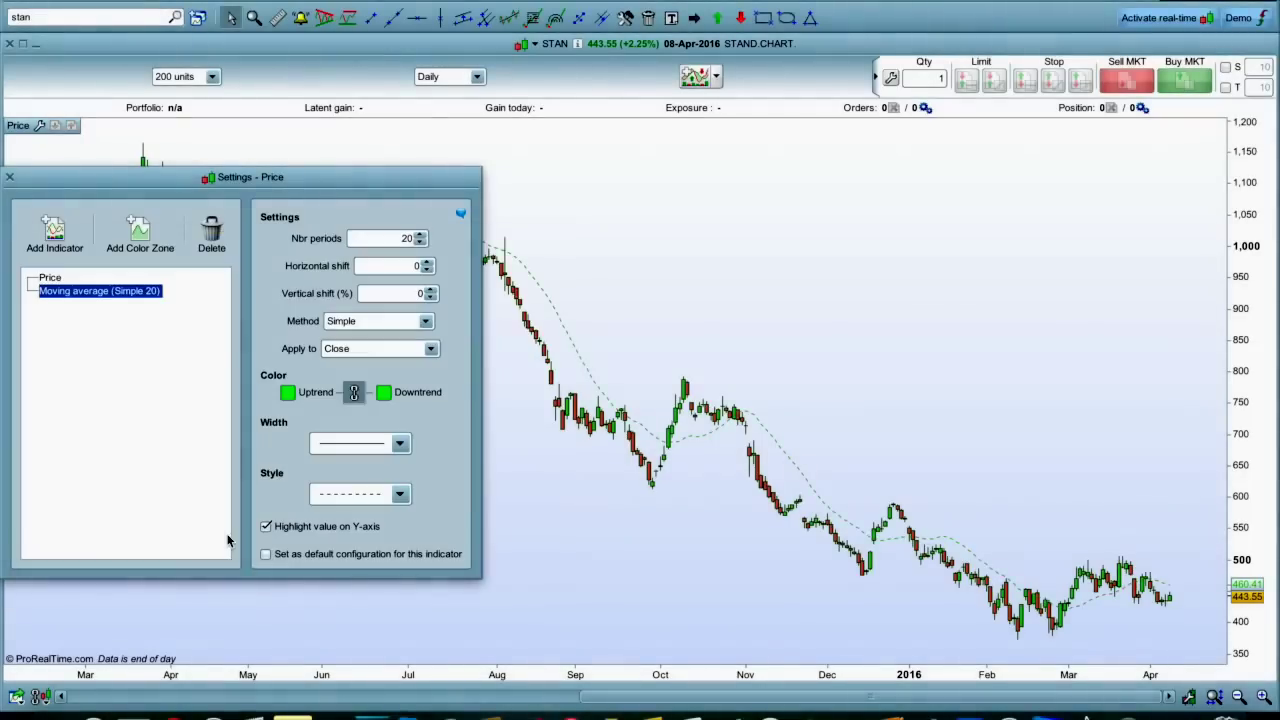
left_click(400, 494)
left_click(381, 525)
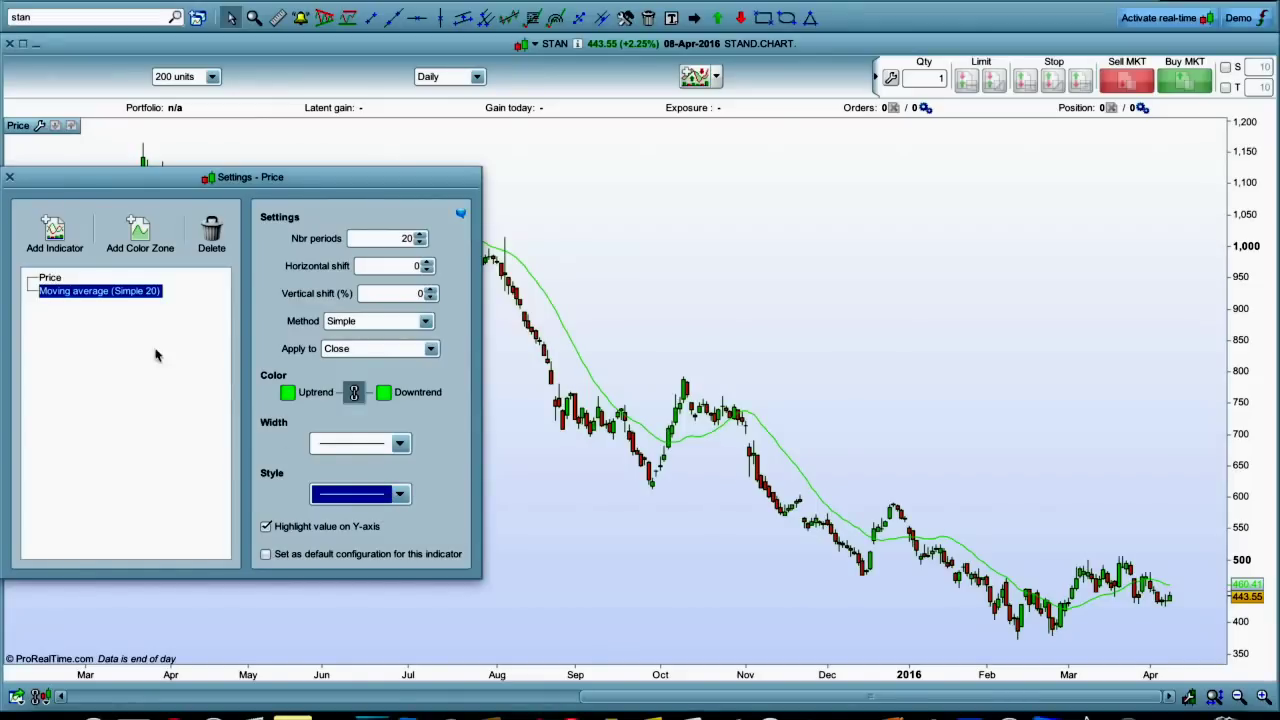
left_click(60, 232)
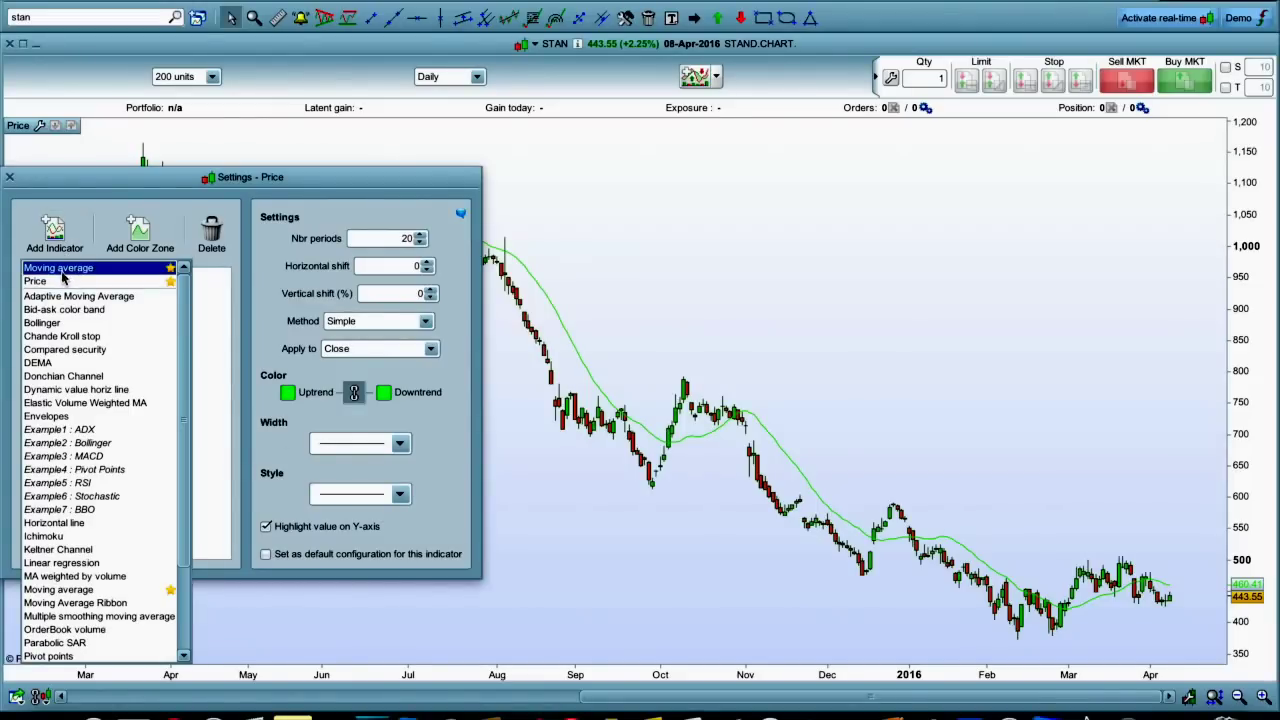
Add a second moving average and raise its period to 50.
left_click(60, 272)
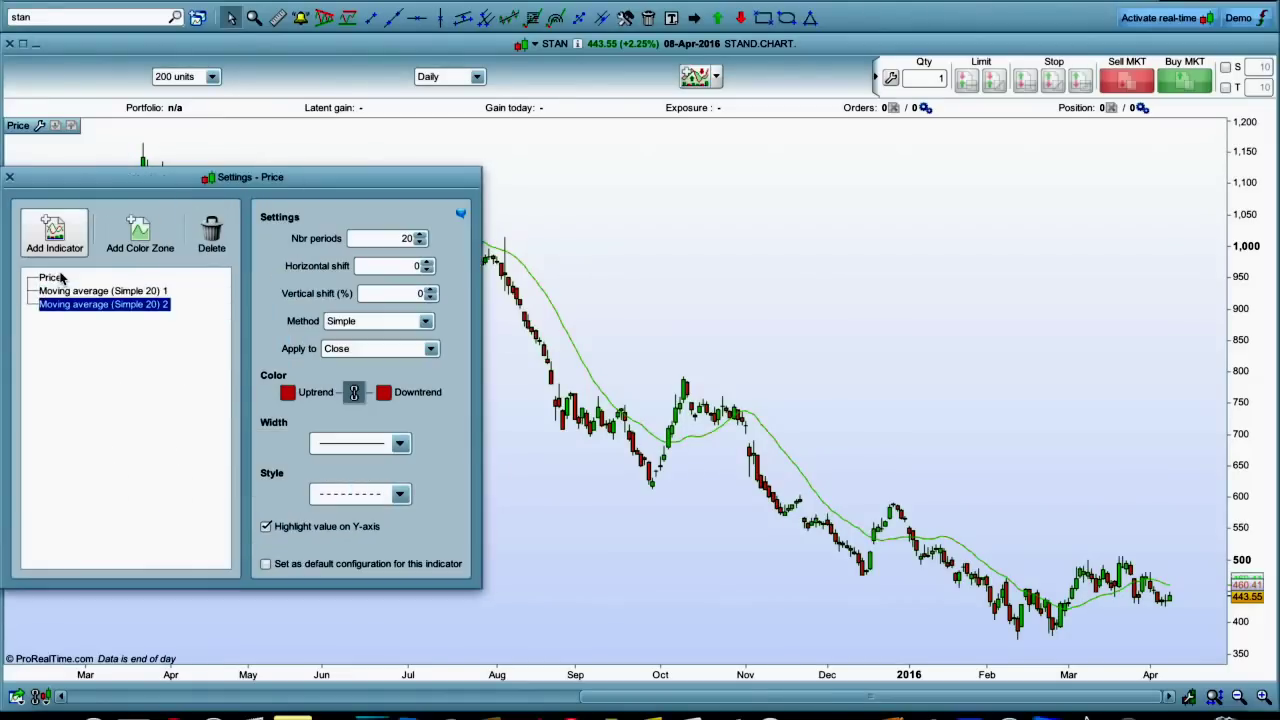
left_click(420, 237)
left_click(420, 237)
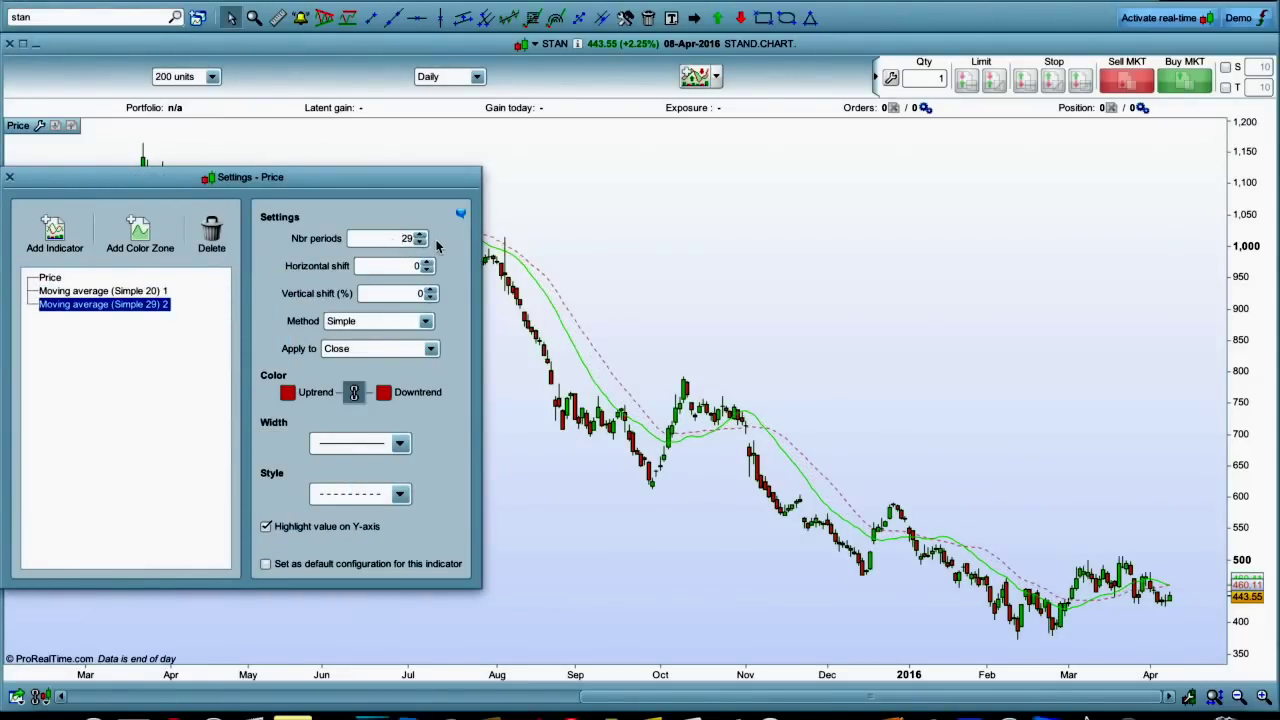
left_click(420, 237)
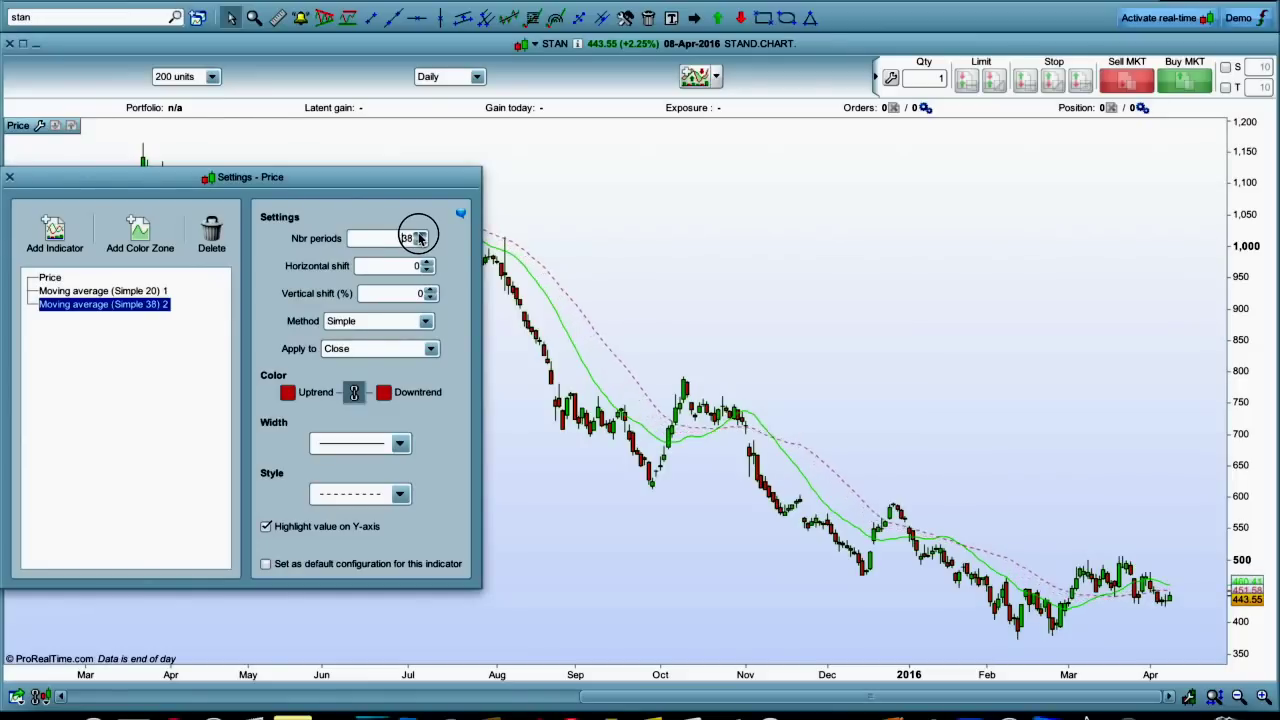
left_click(420, 237)
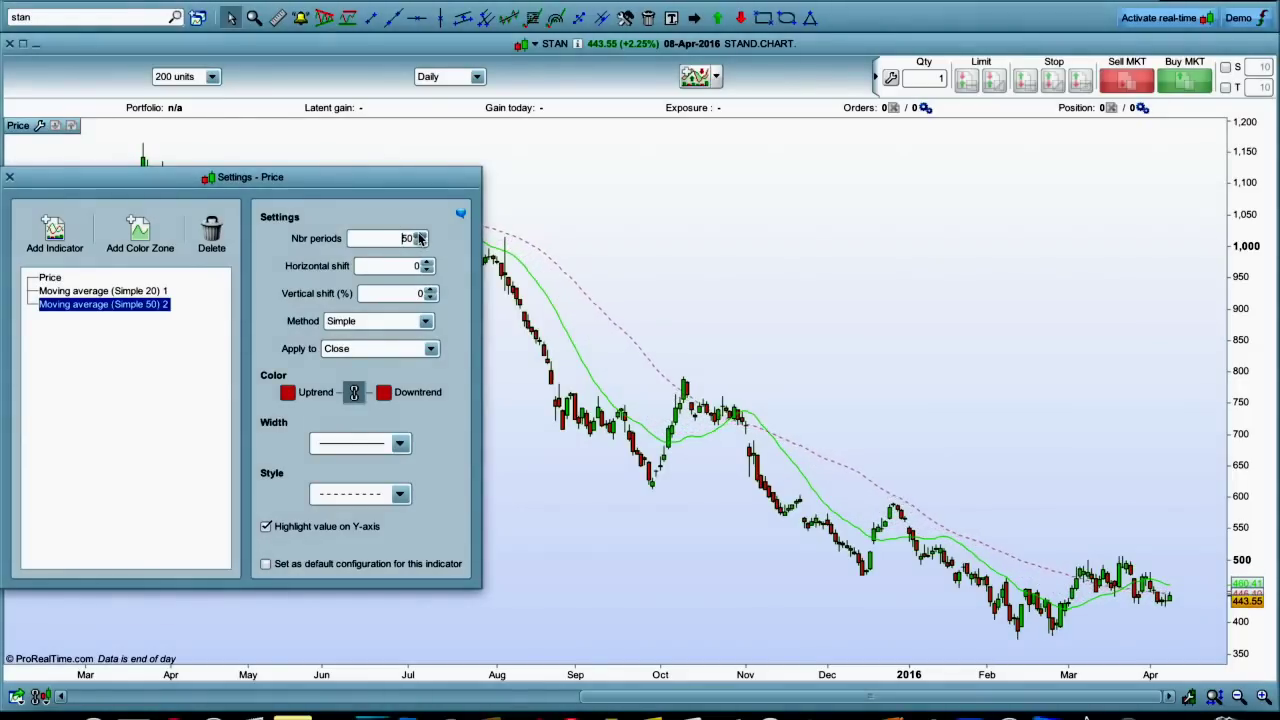
Make the 50-period average a solid, thin blue line.
left_click(288, 392)
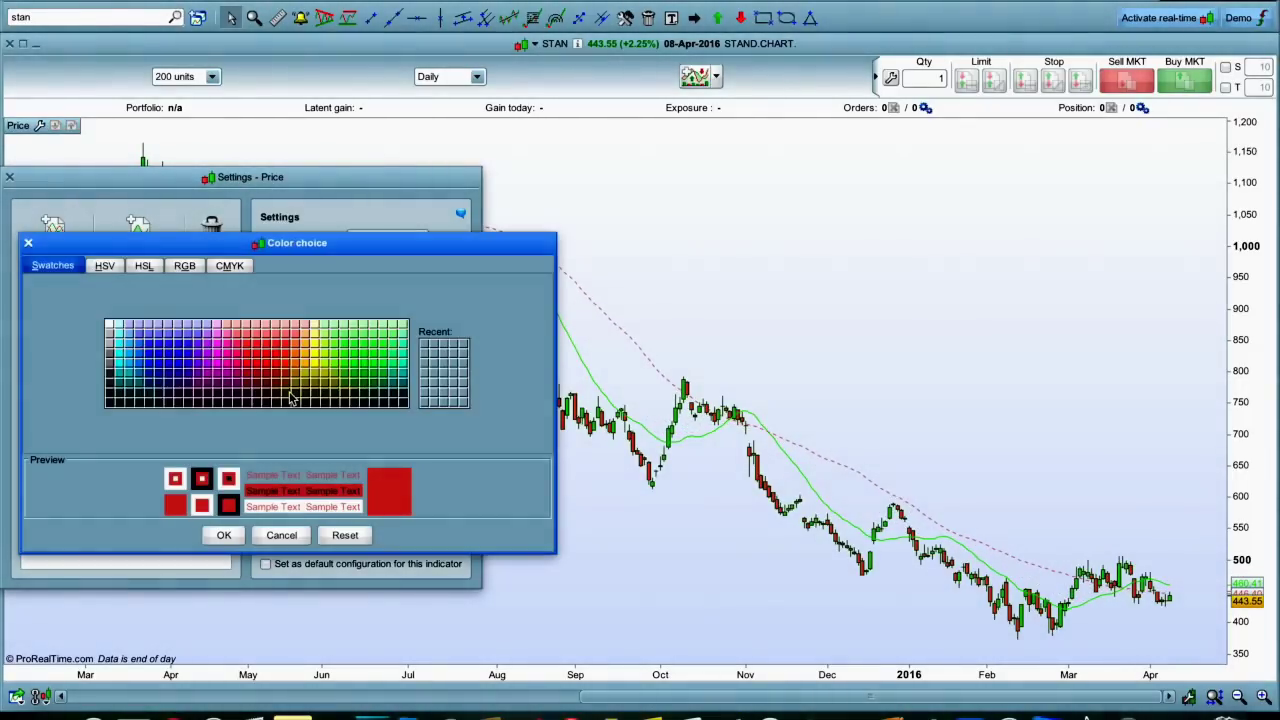
left_click(158, 363)
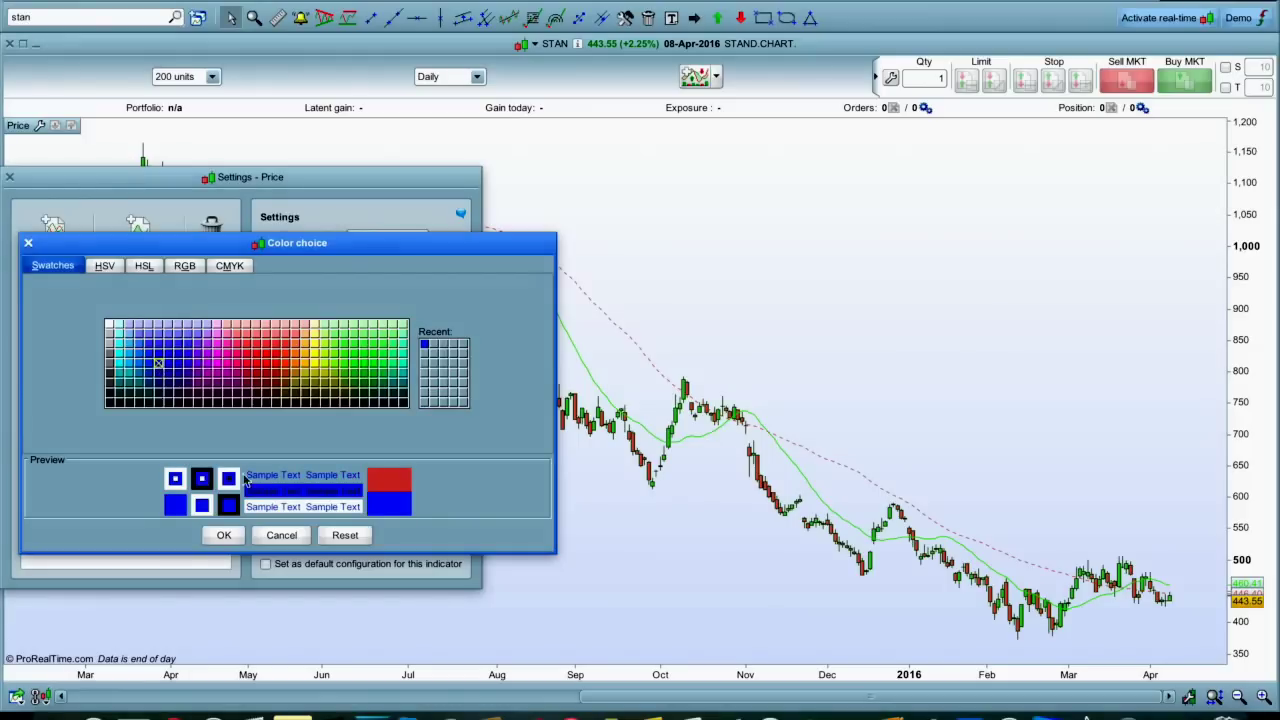
left_click(224, 536)
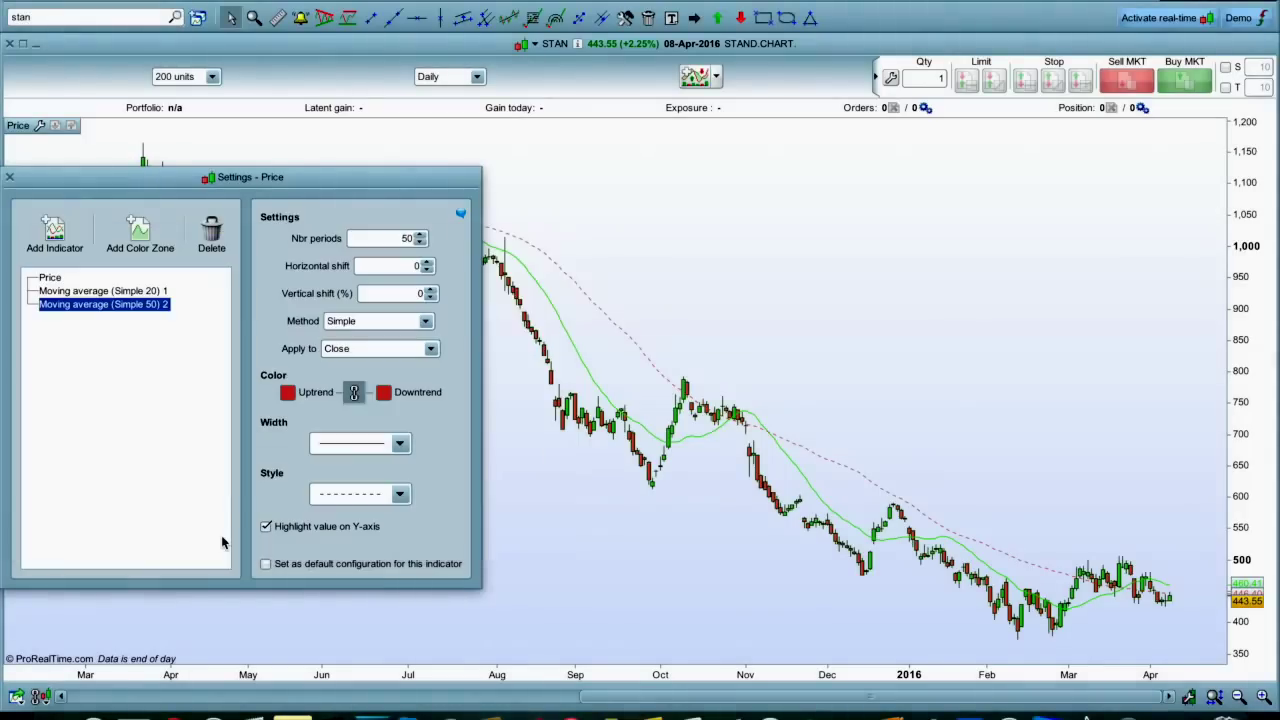
left_click(399, 495)
left_click(390, 515)
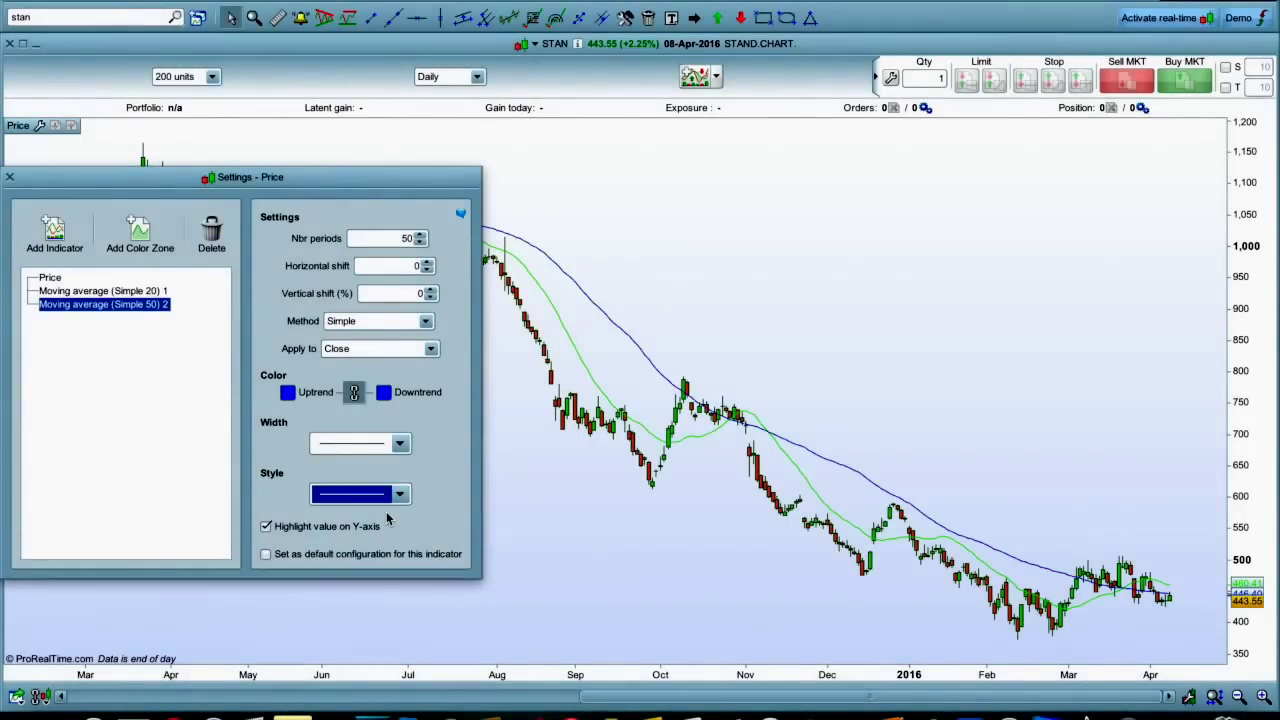
left_click(400, 449)
left_click(399, 460)
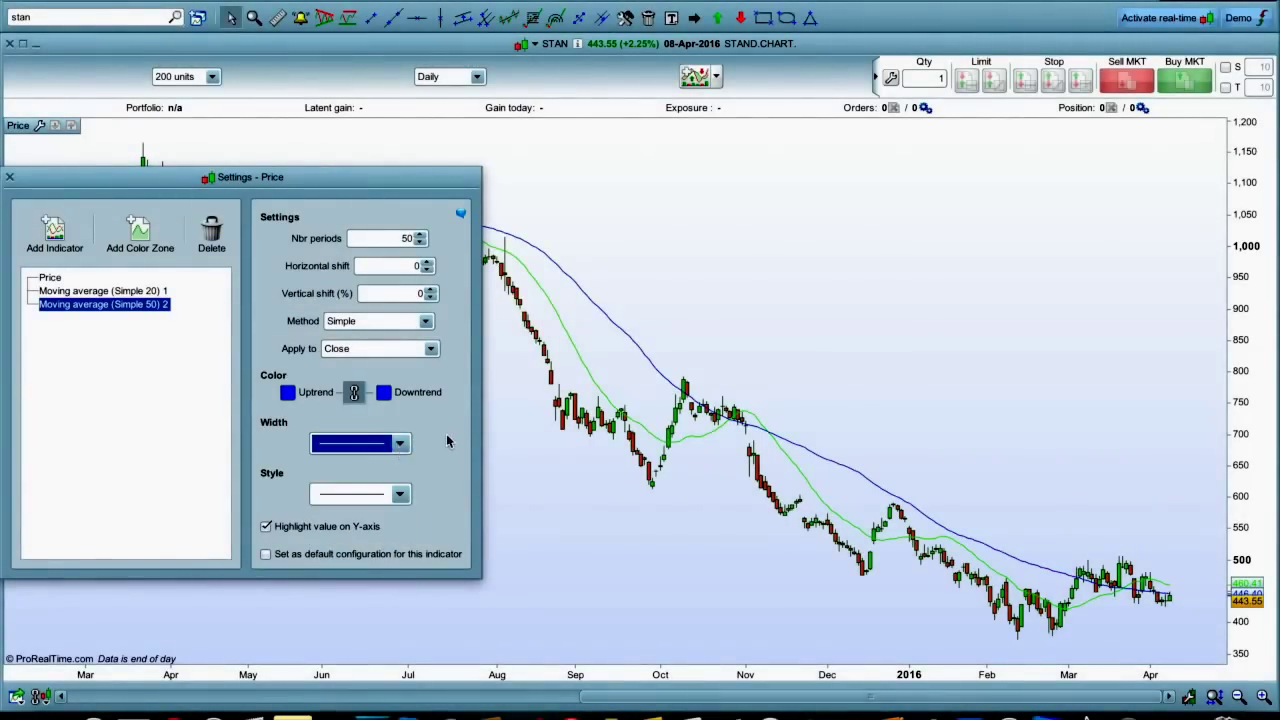
left_click(58, 236)
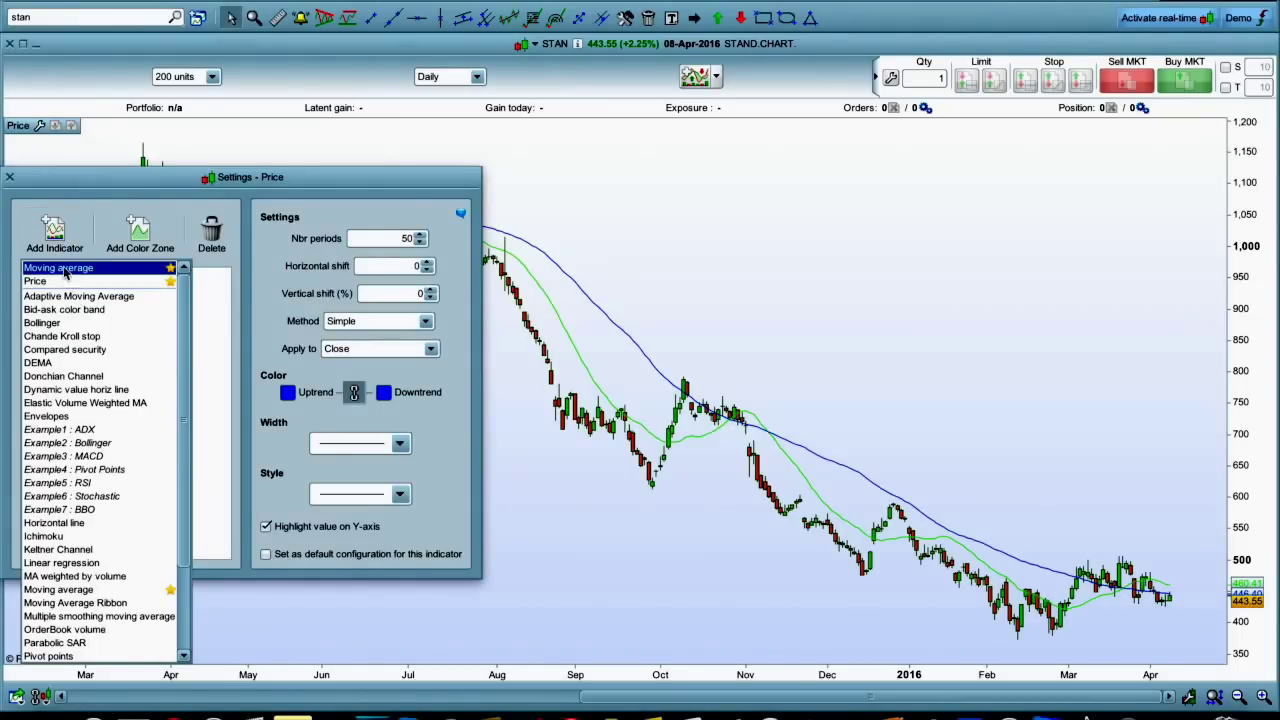
Add a Simple 125-period average on close, coloured magenta, solid and thicker.
left_click(64, 268)
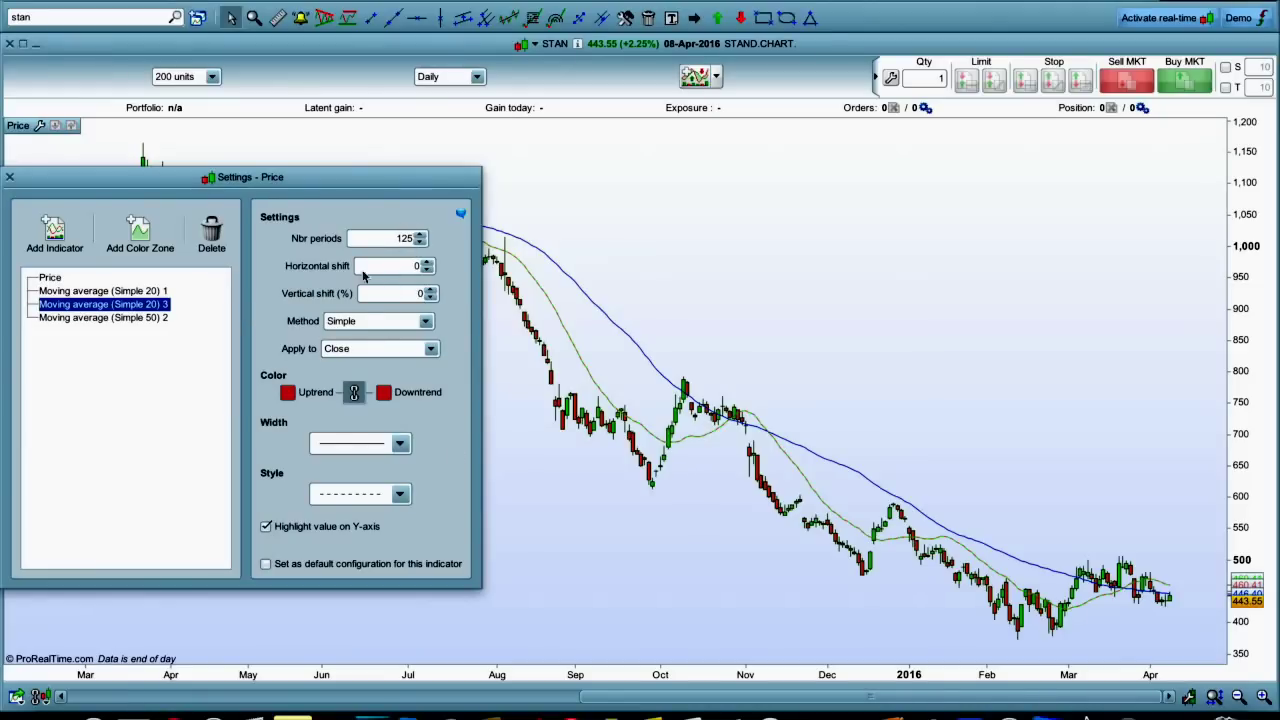
left_click(375, 300)
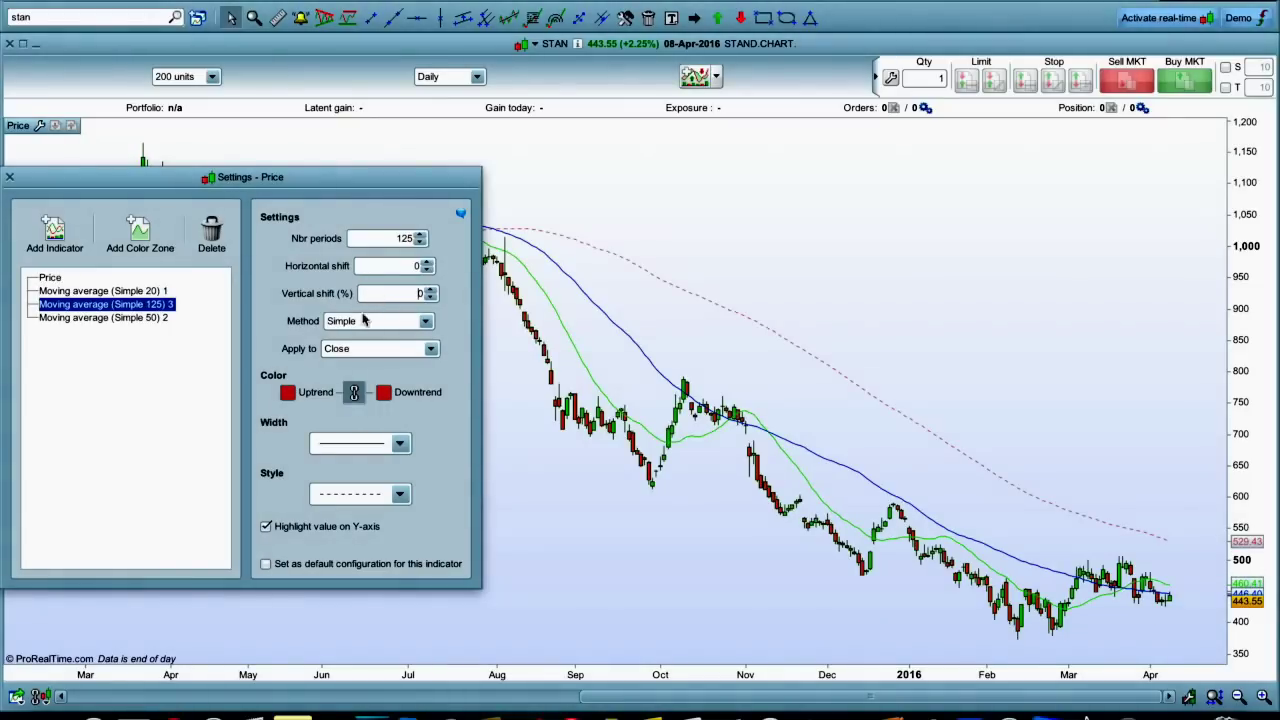
left_click(288, 393)
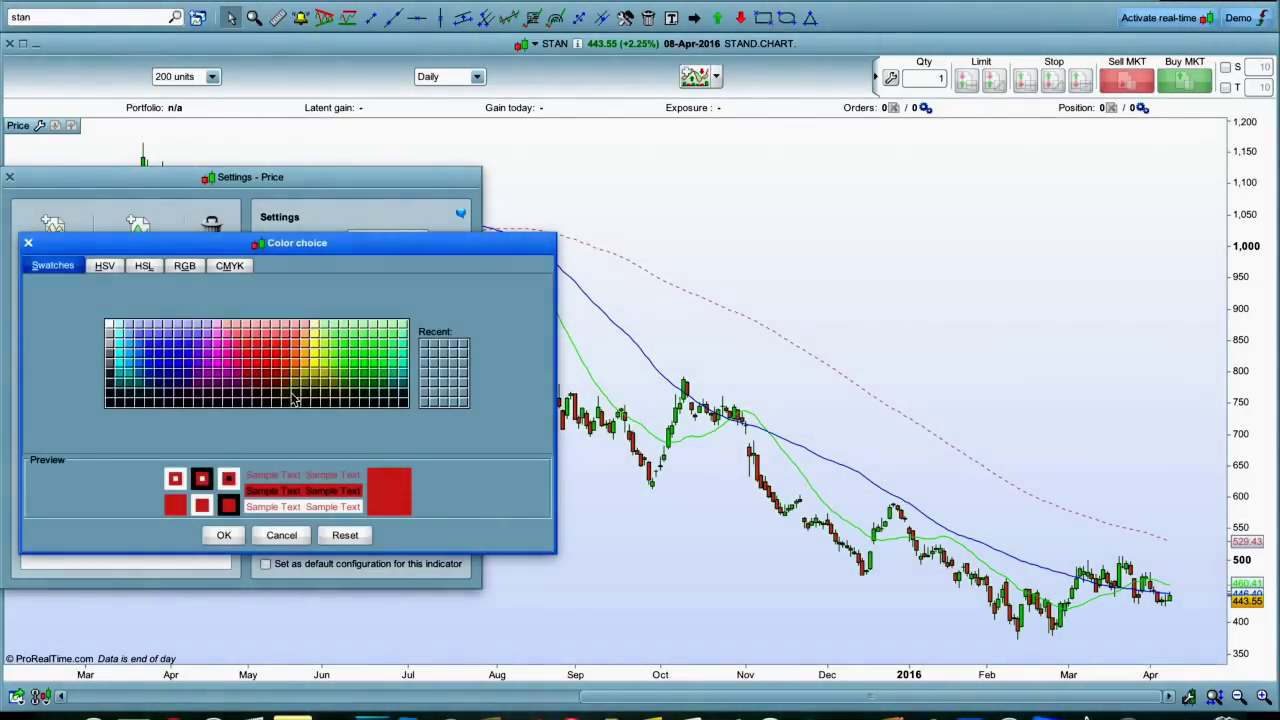
left_click(215, 368)
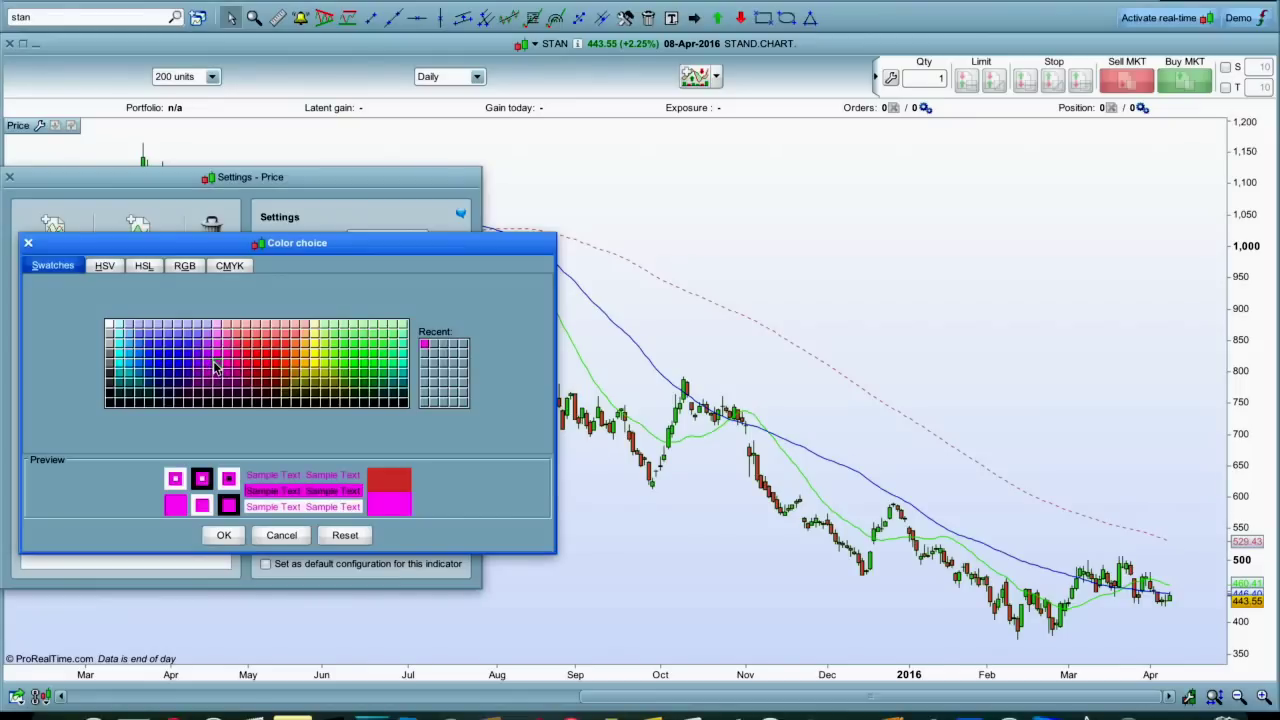
left_click(224, 536)
left_click(400, 496)
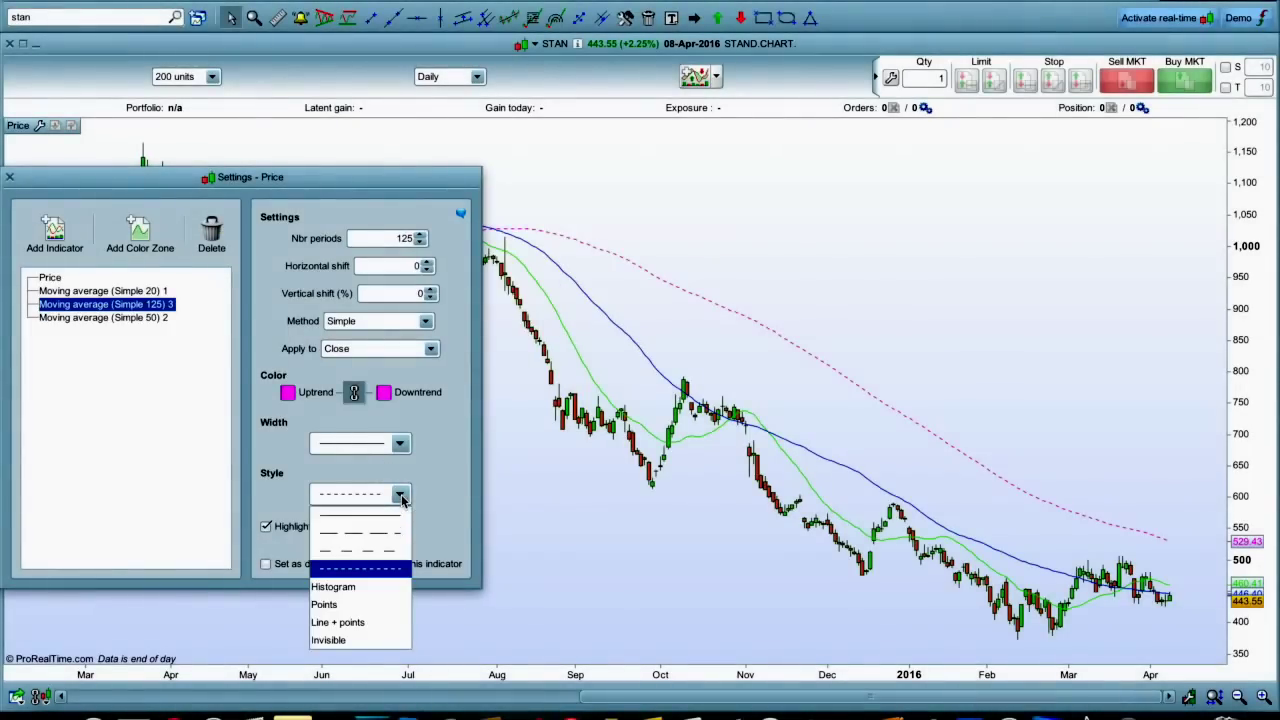
left_click(391, 513)
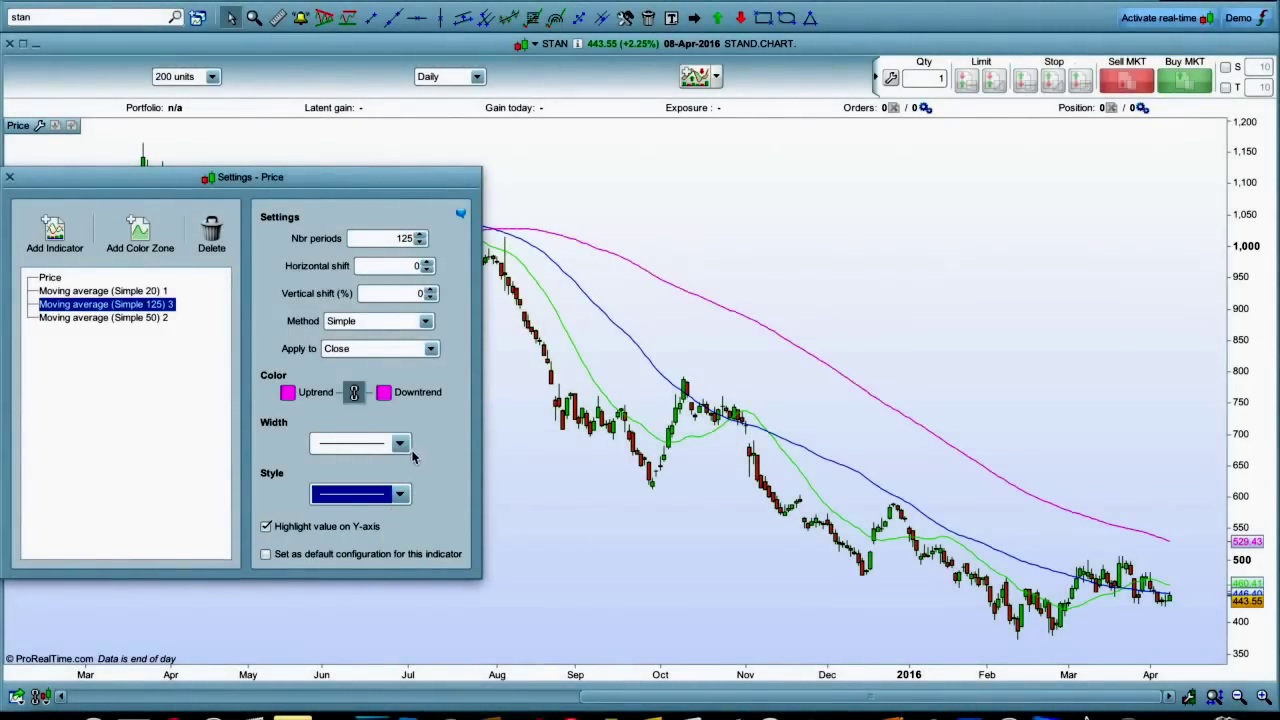
left_click(400, 445)
left_click(391, 485)
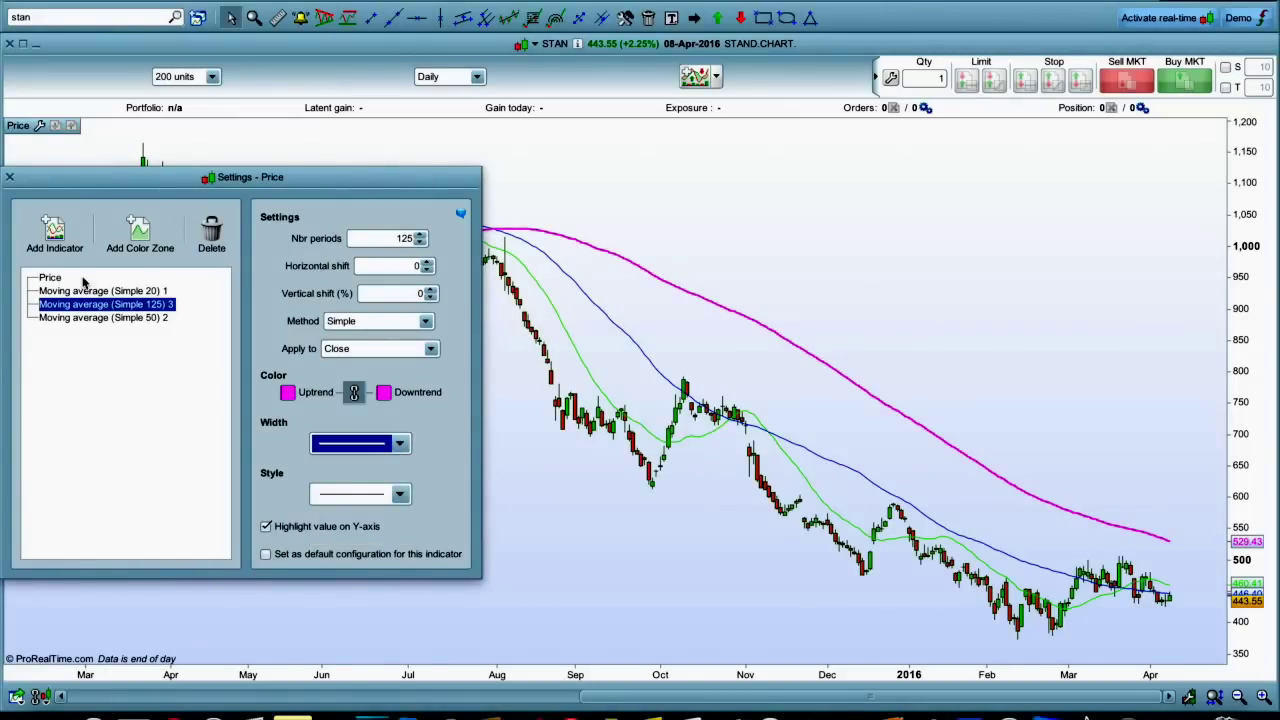
left_click(53, 245)
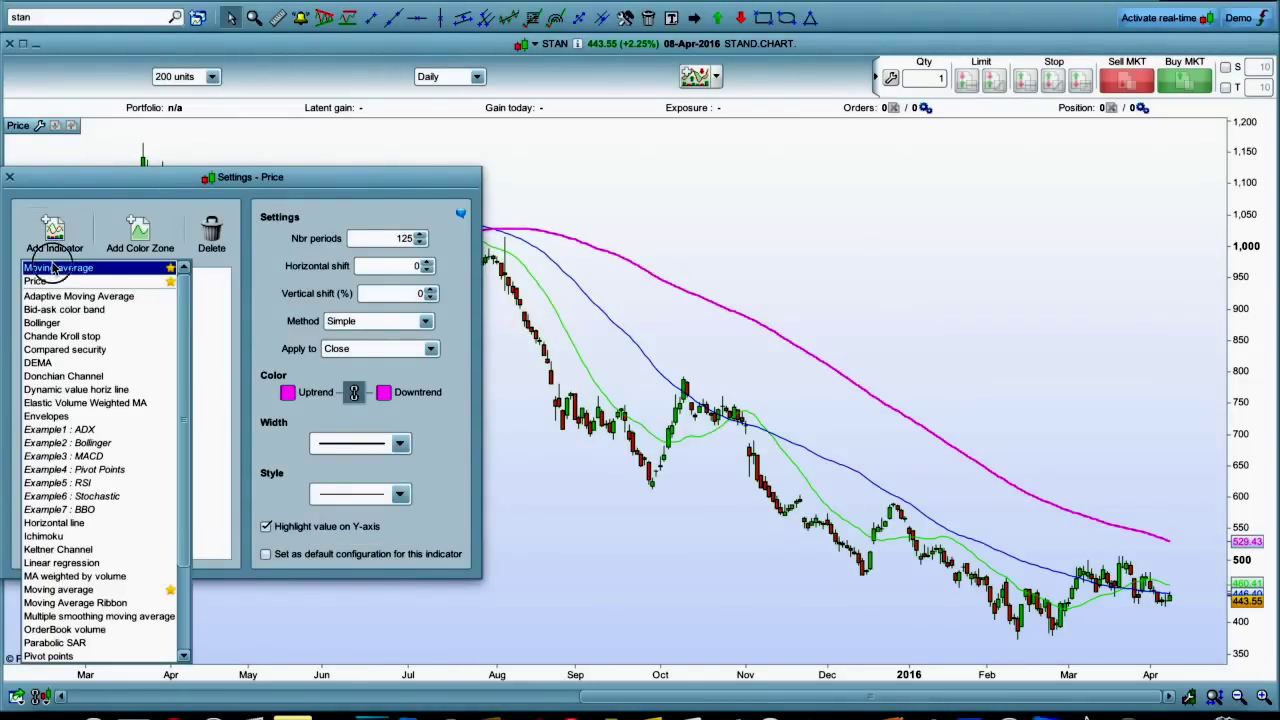
Add a fourth moving average for 200 periods and colour it bright red.
left_click(55, 268)
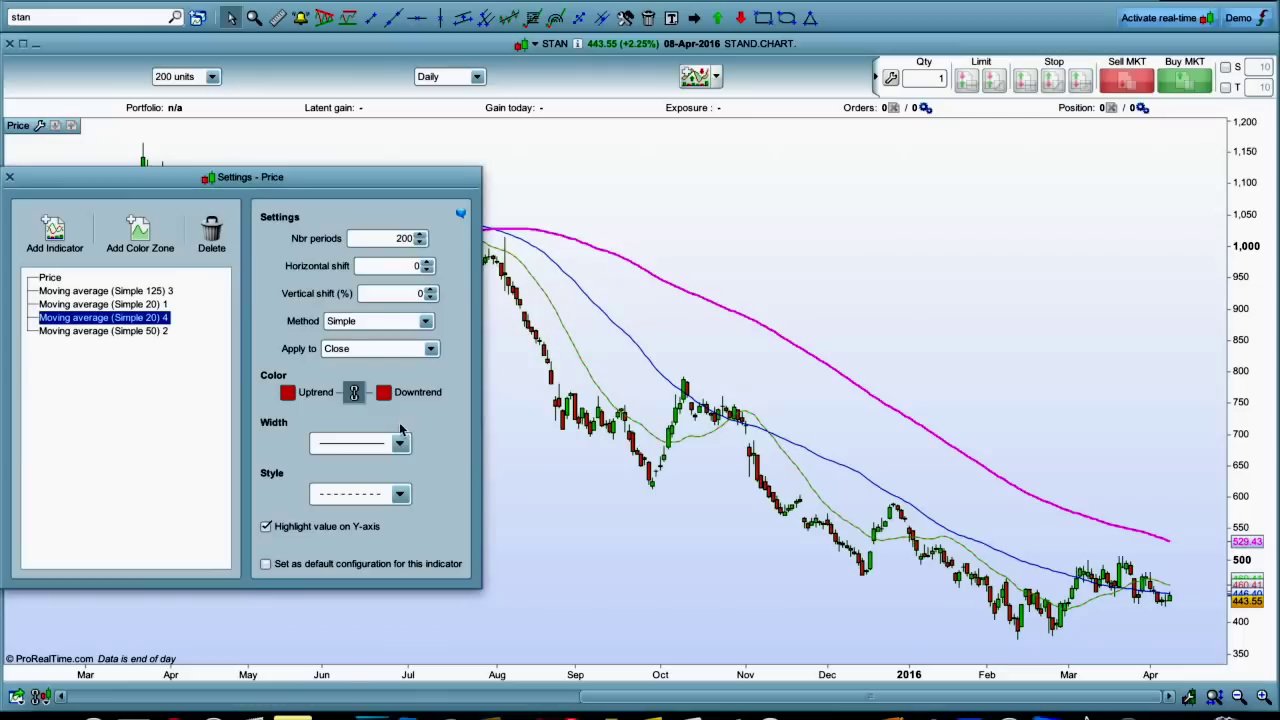
left_click(287, 392)
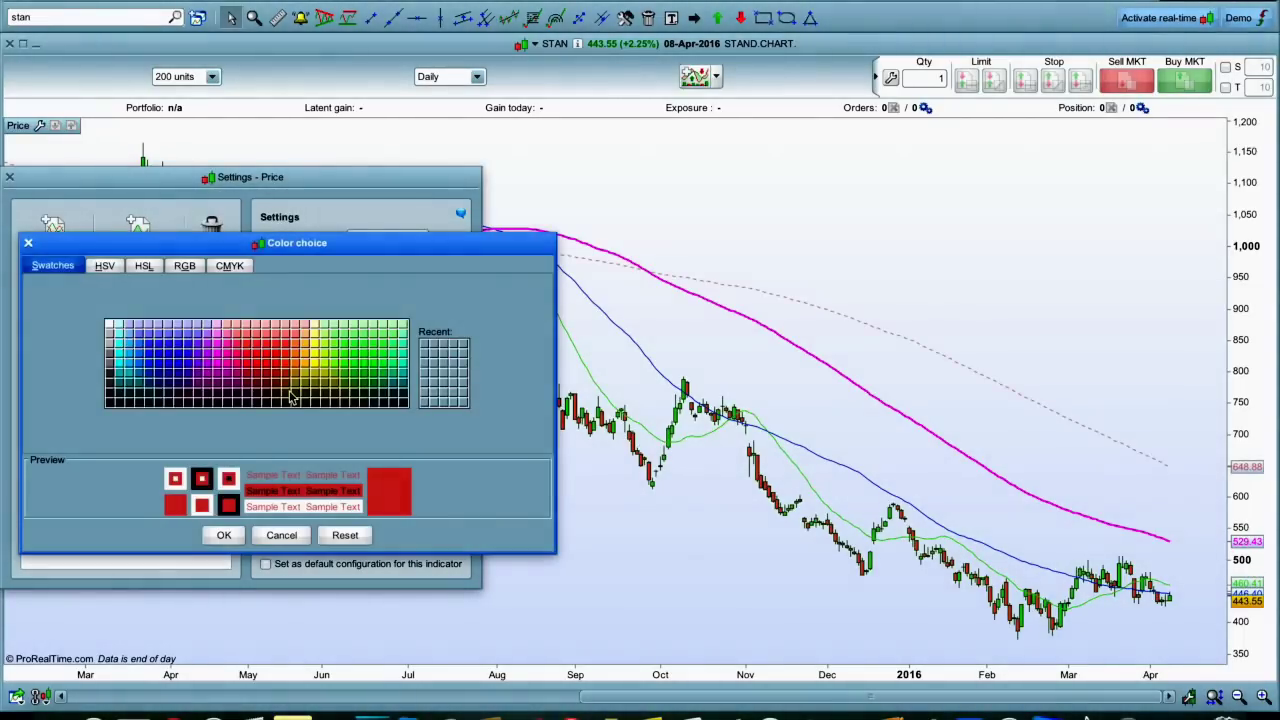
left_click(254, 346)
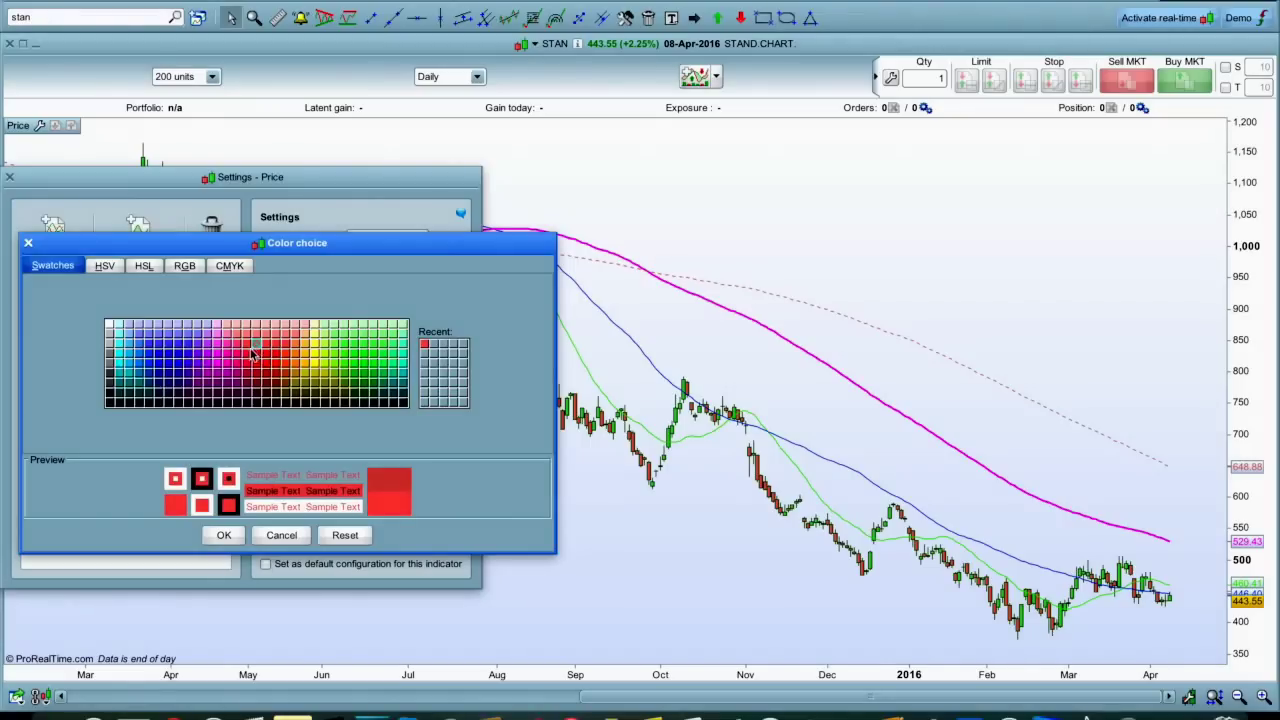
left_click(245, 354)
left_click(246, 349)
left_click(255, 364)
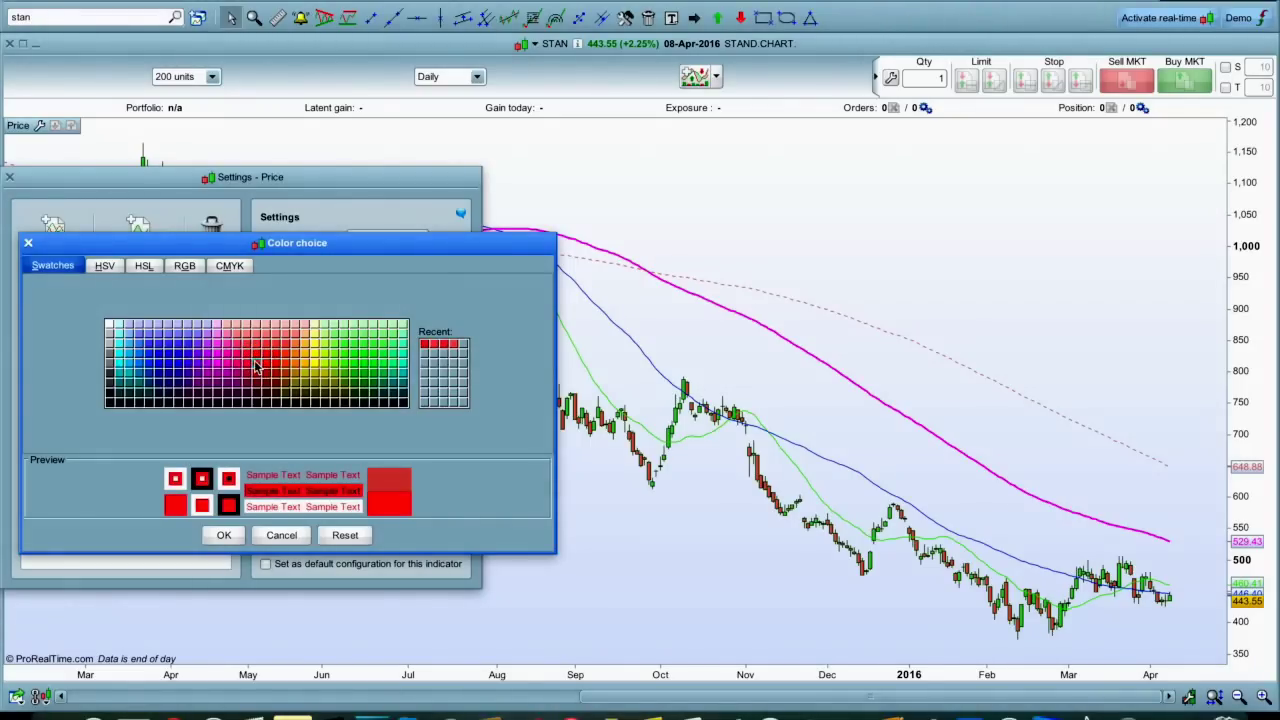
left_click(222, 535)
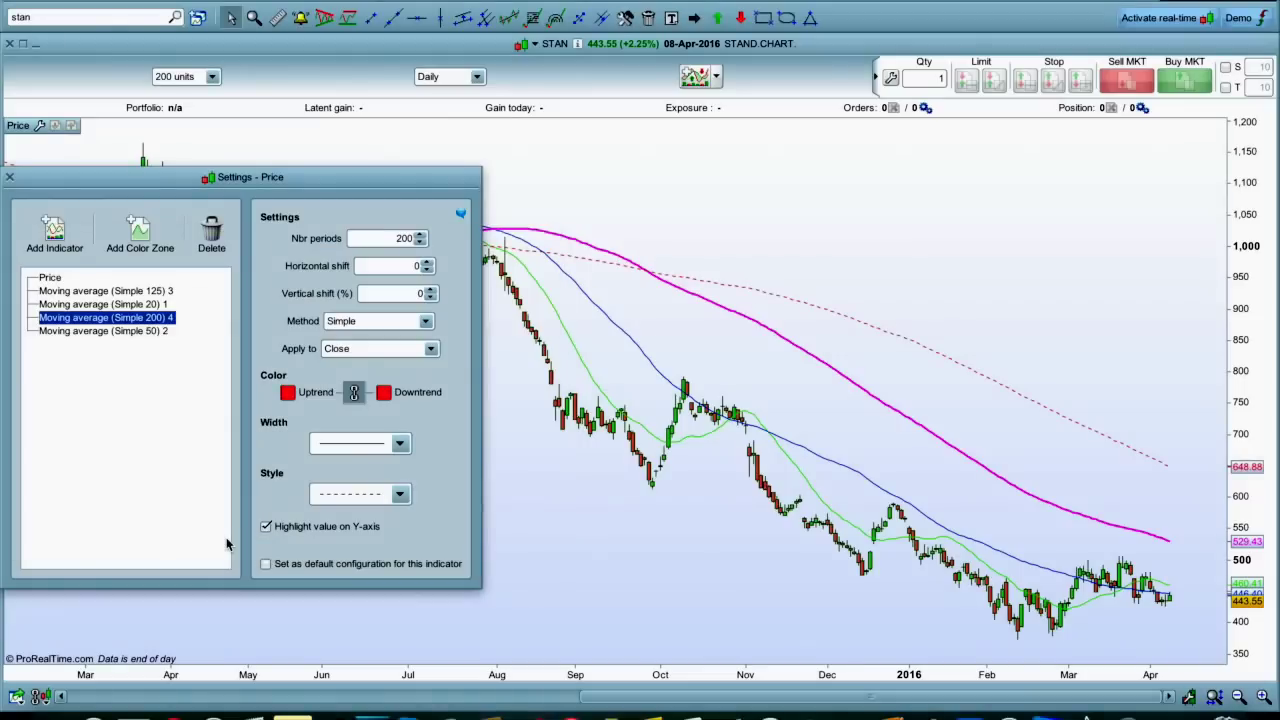
Give the 200-period line a thicker solid style and close Settings - Price.
left_click(399, 443)
left_click(372, 486)
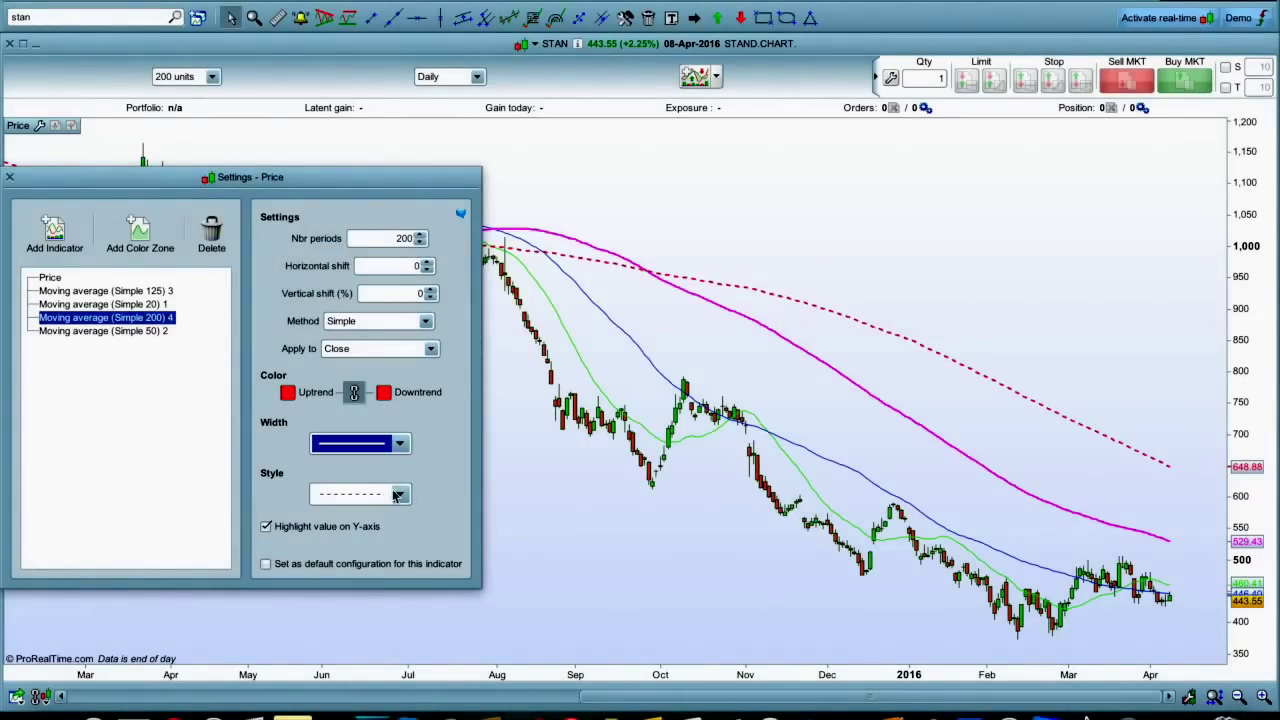
left_click(397, 497)
left_click(376, 514)
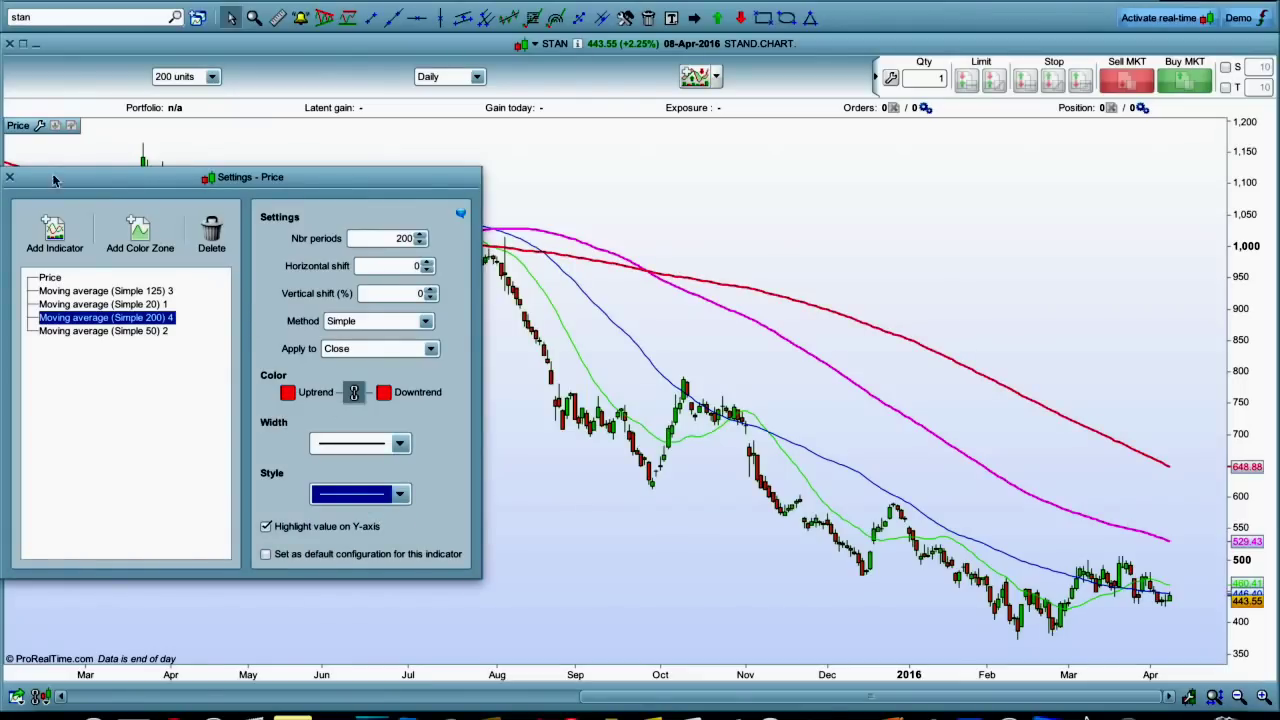
left_click(11, 180)
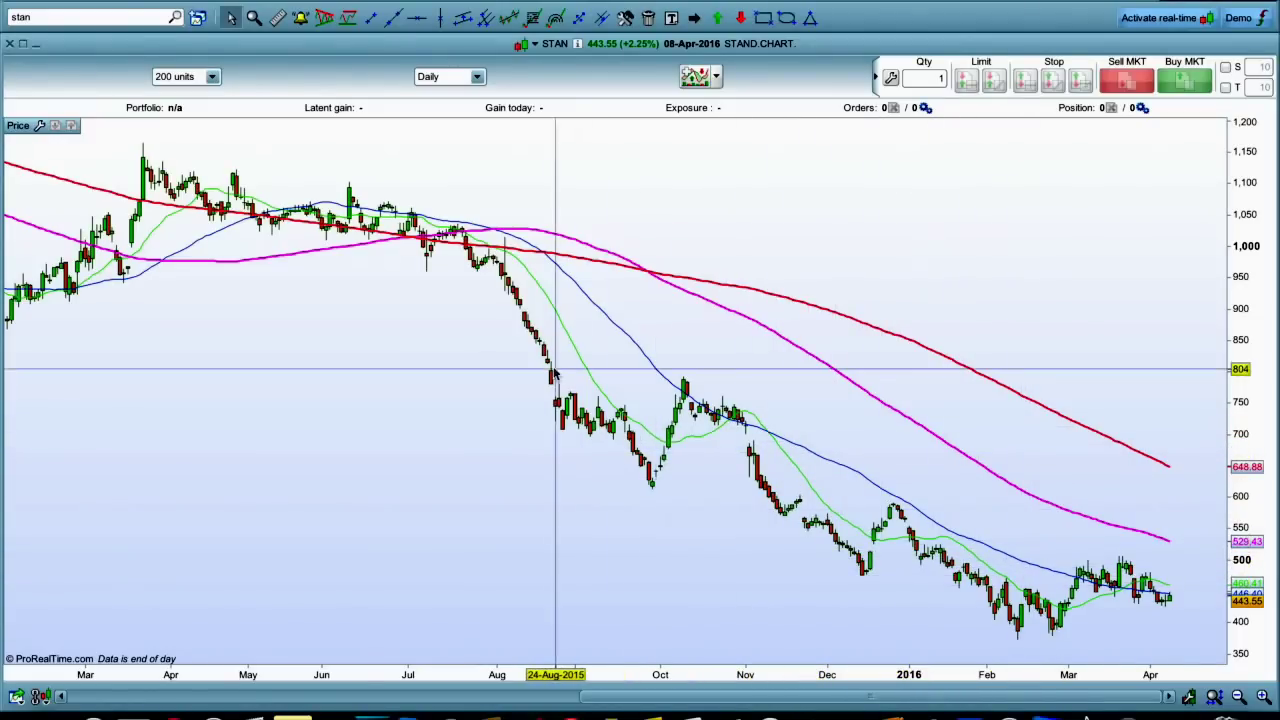
Zoom the STAN price chart until roughly September through April is in view.
scroll(491, 360, "down", 1)
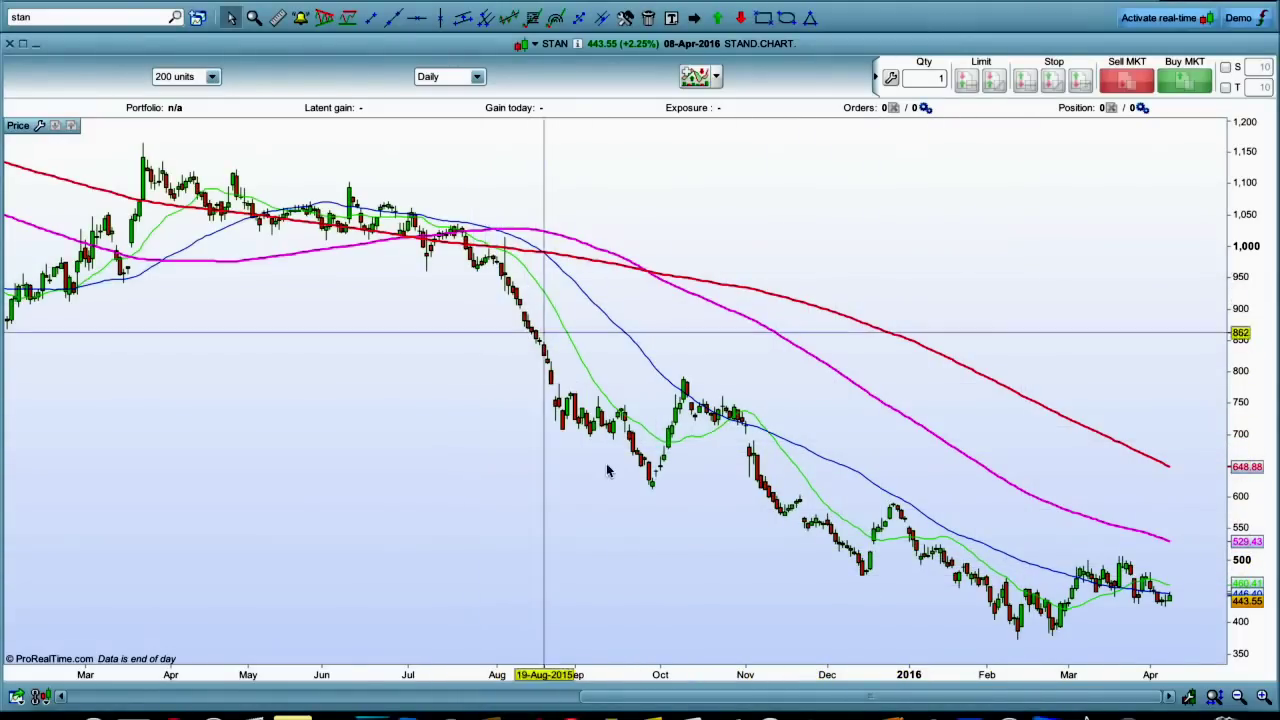
scroll(610, 474, "up", 5)
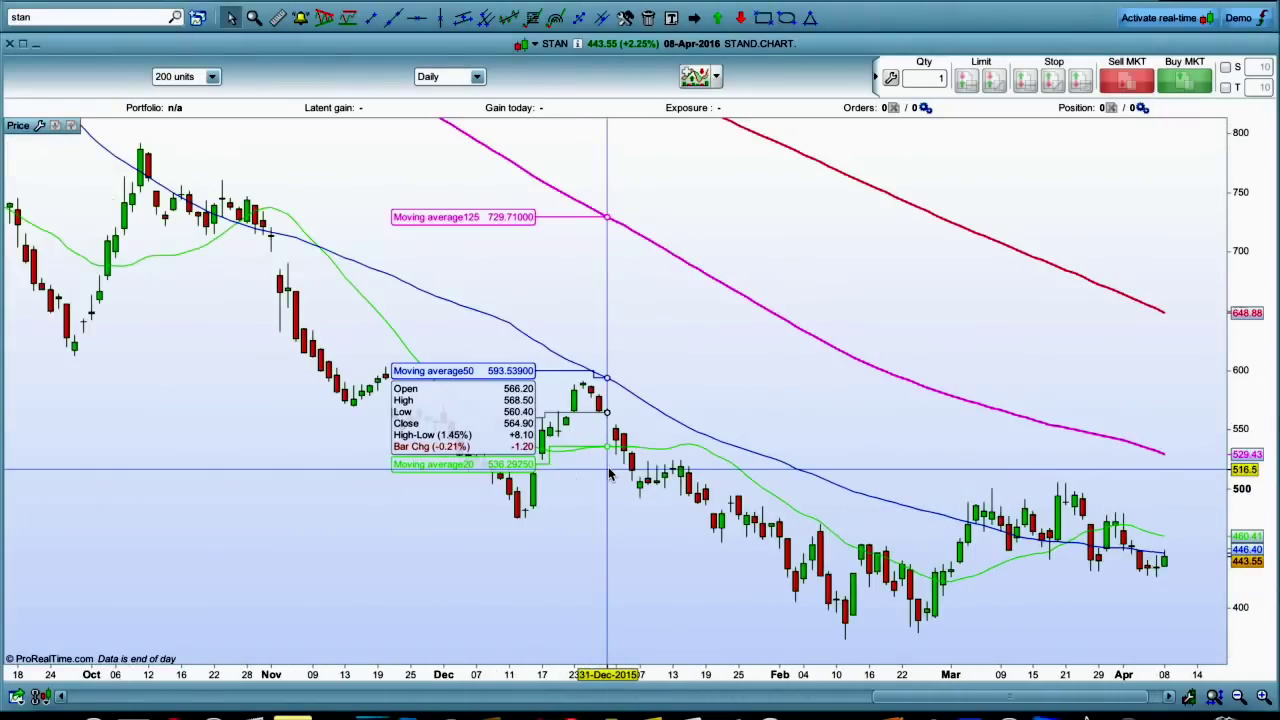
scroll(650, 500, "up", 3)
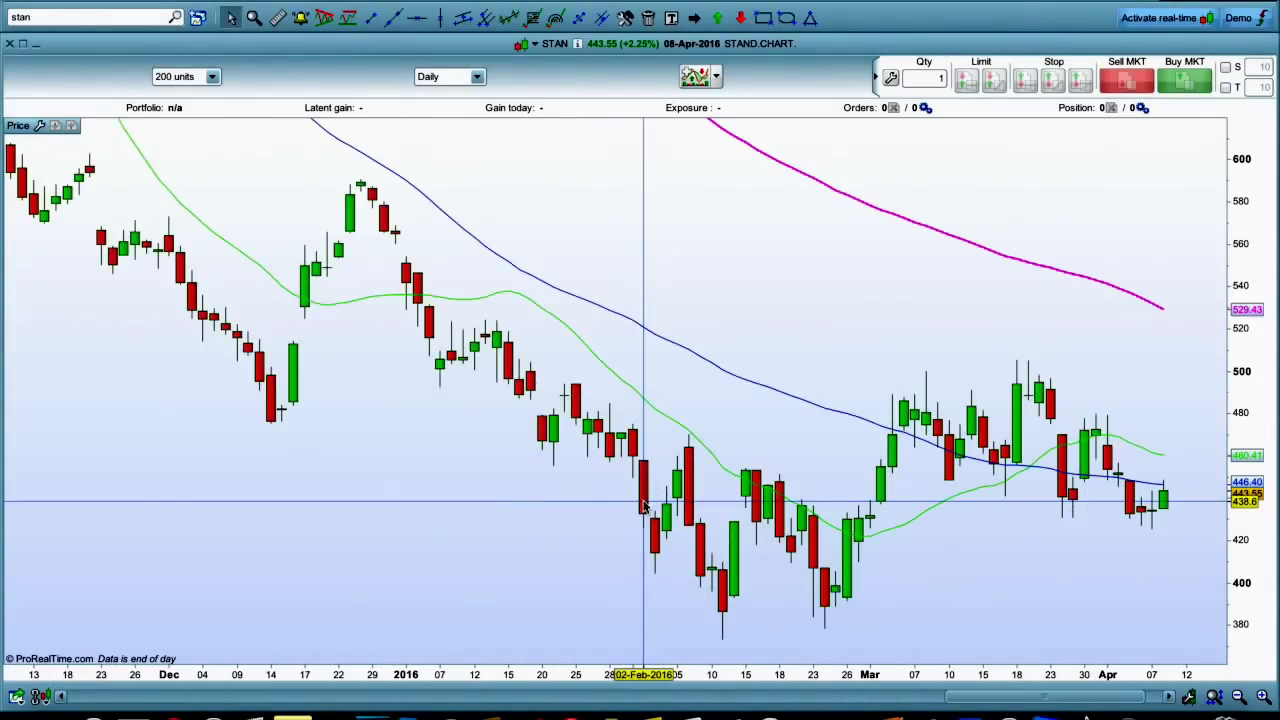
scroll(644, 507, "down", 3)
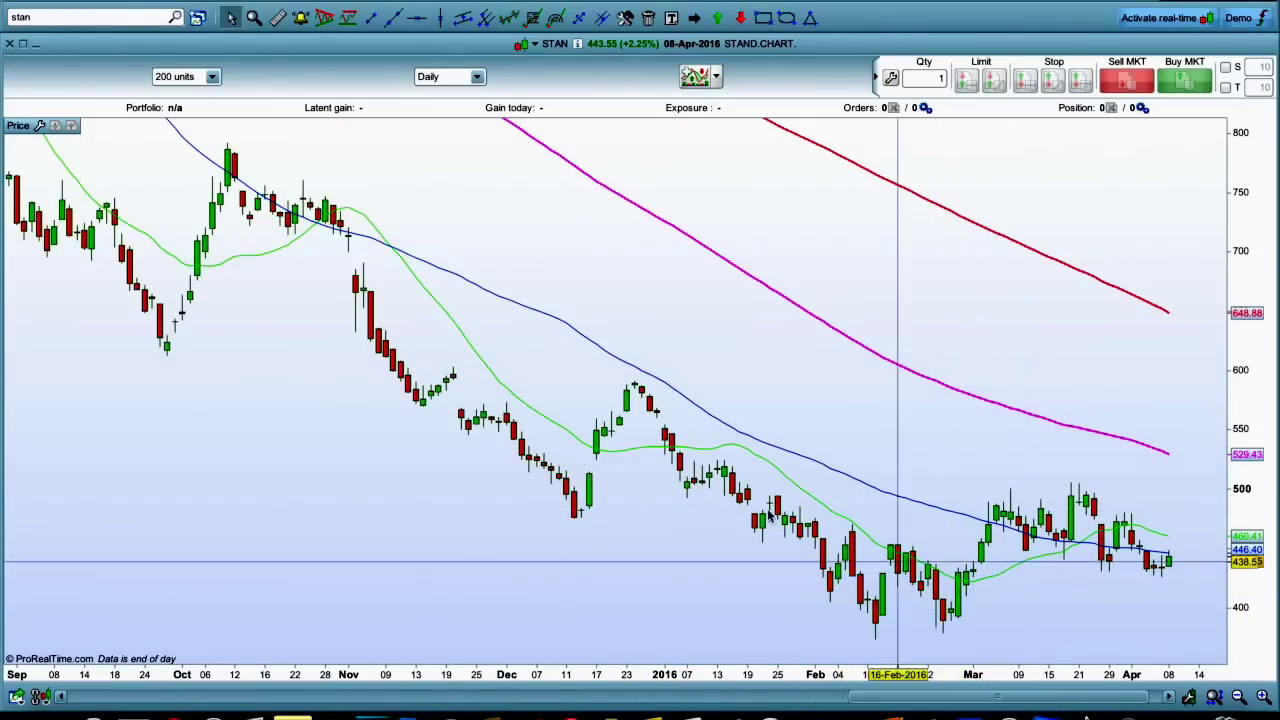
Set the Simple 20 average's uptrend to dark green and downtrend to bright green, then close Settings.
left_click(41, 126)
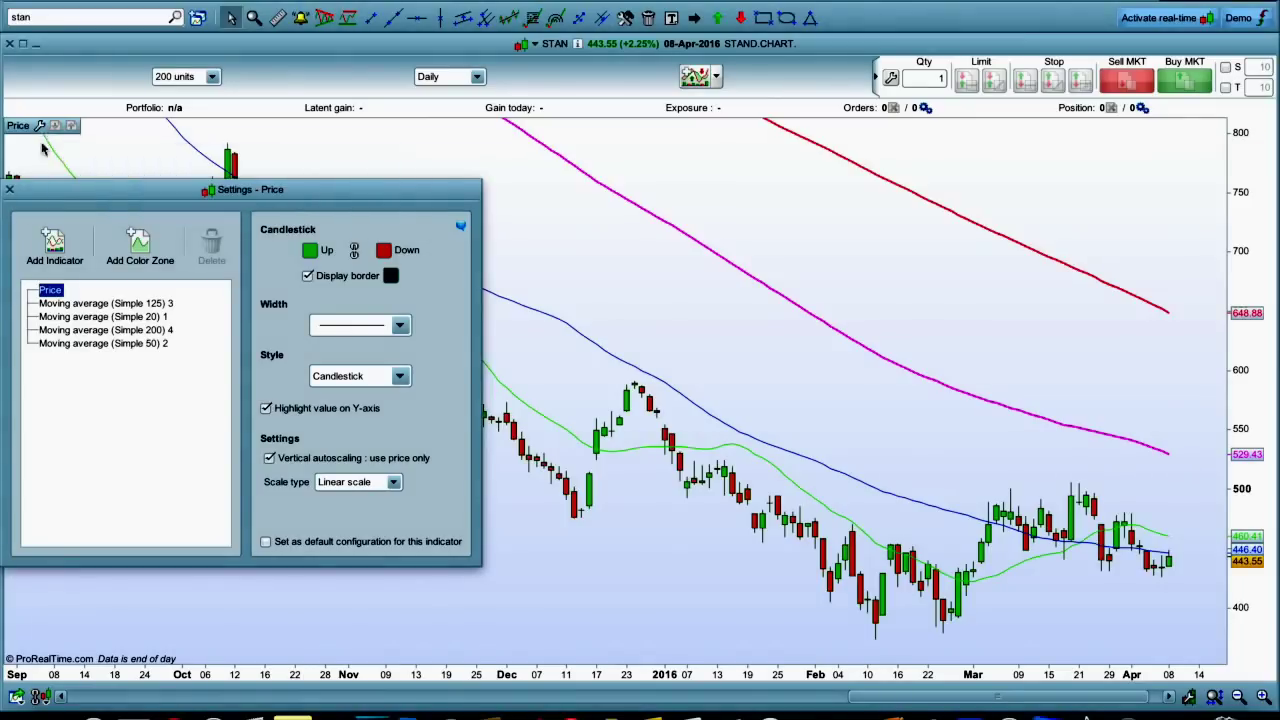
left_click(80, 318)
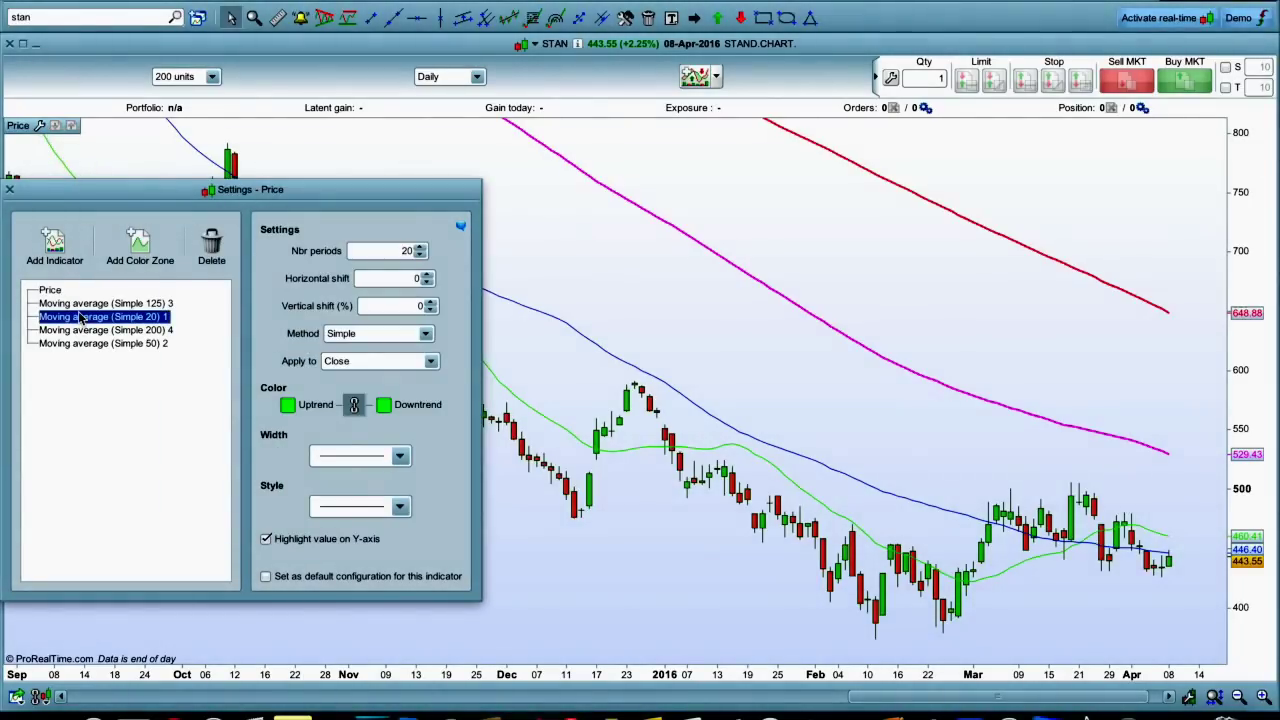
left_click(289, 405)
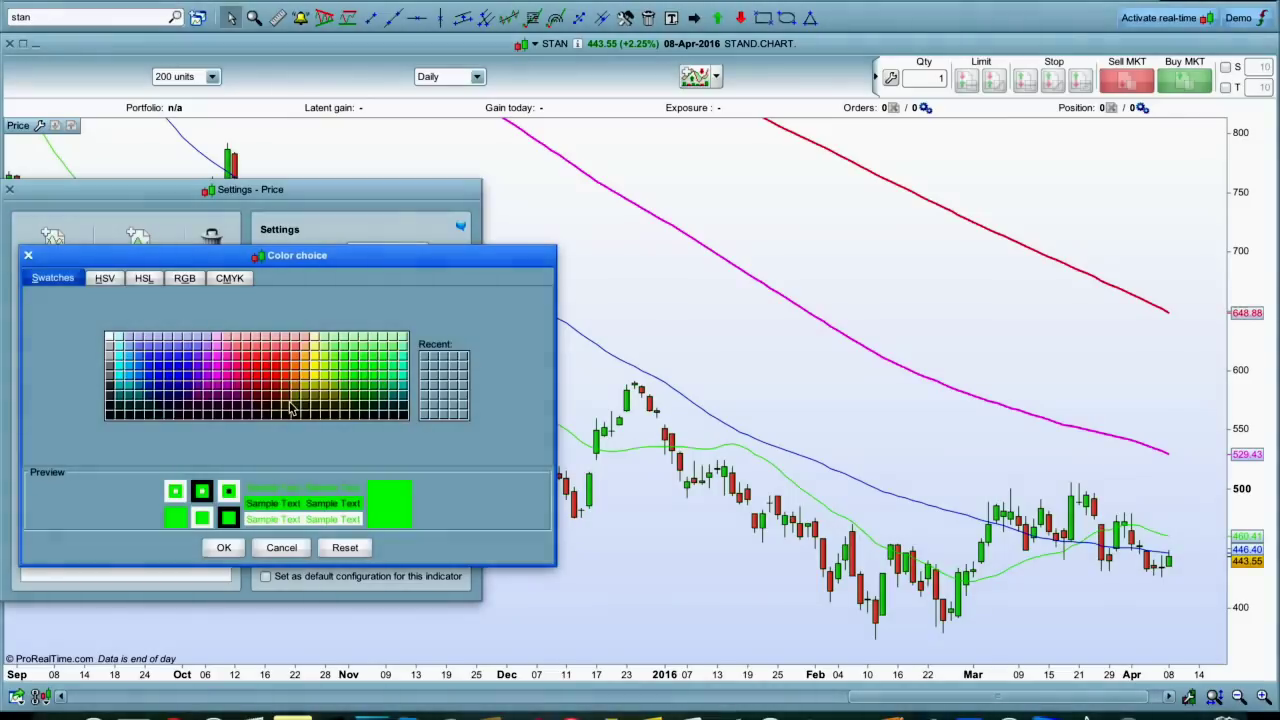
left_click(355, 398)
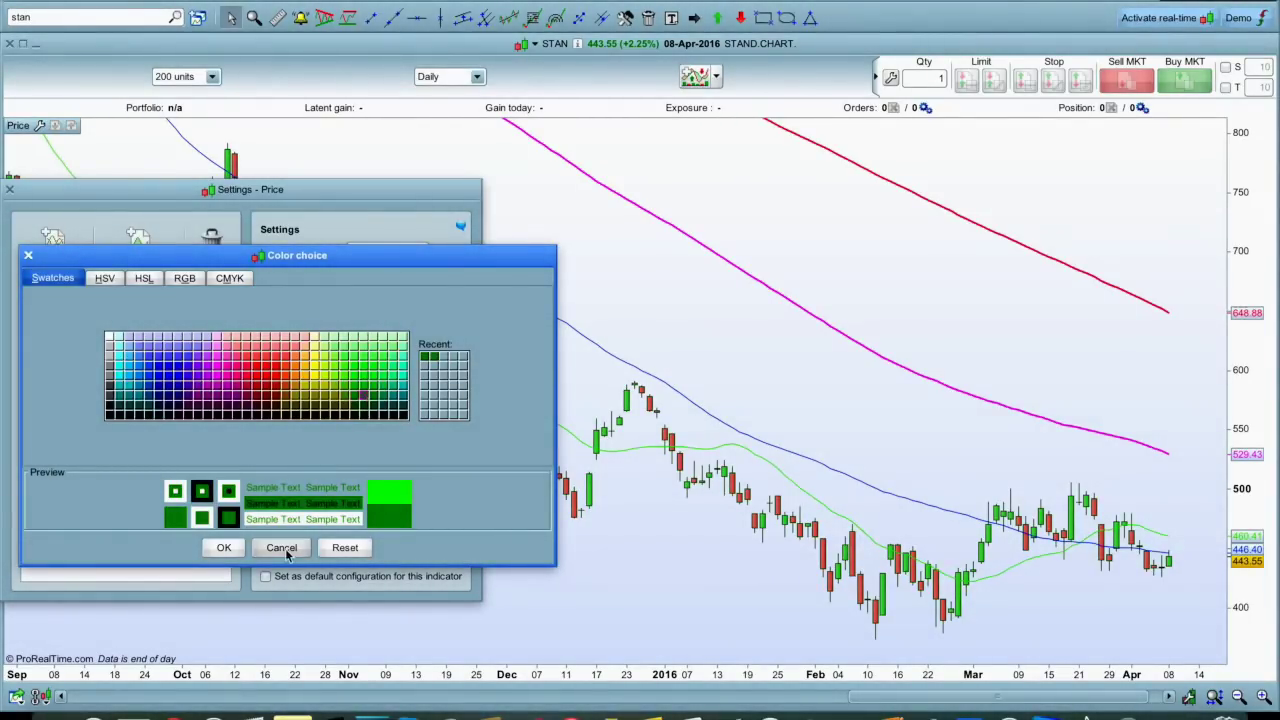
left_click(224, 548)
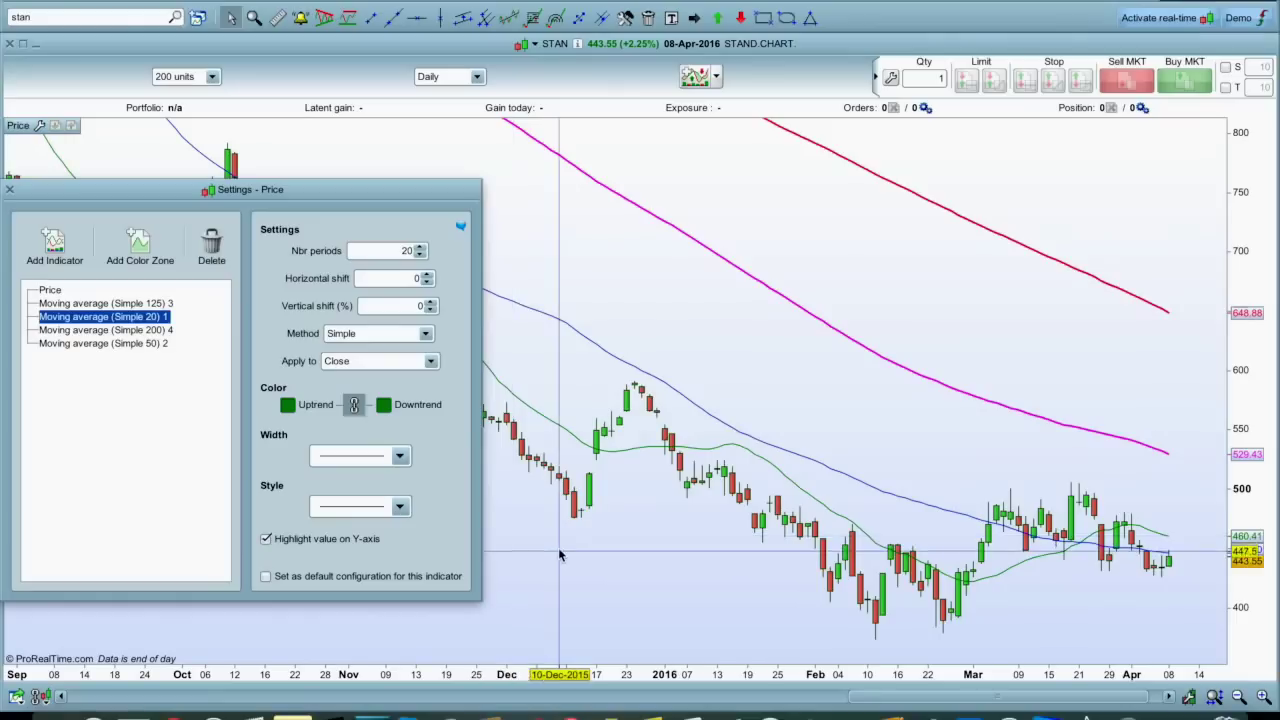
left_click(384, 405)
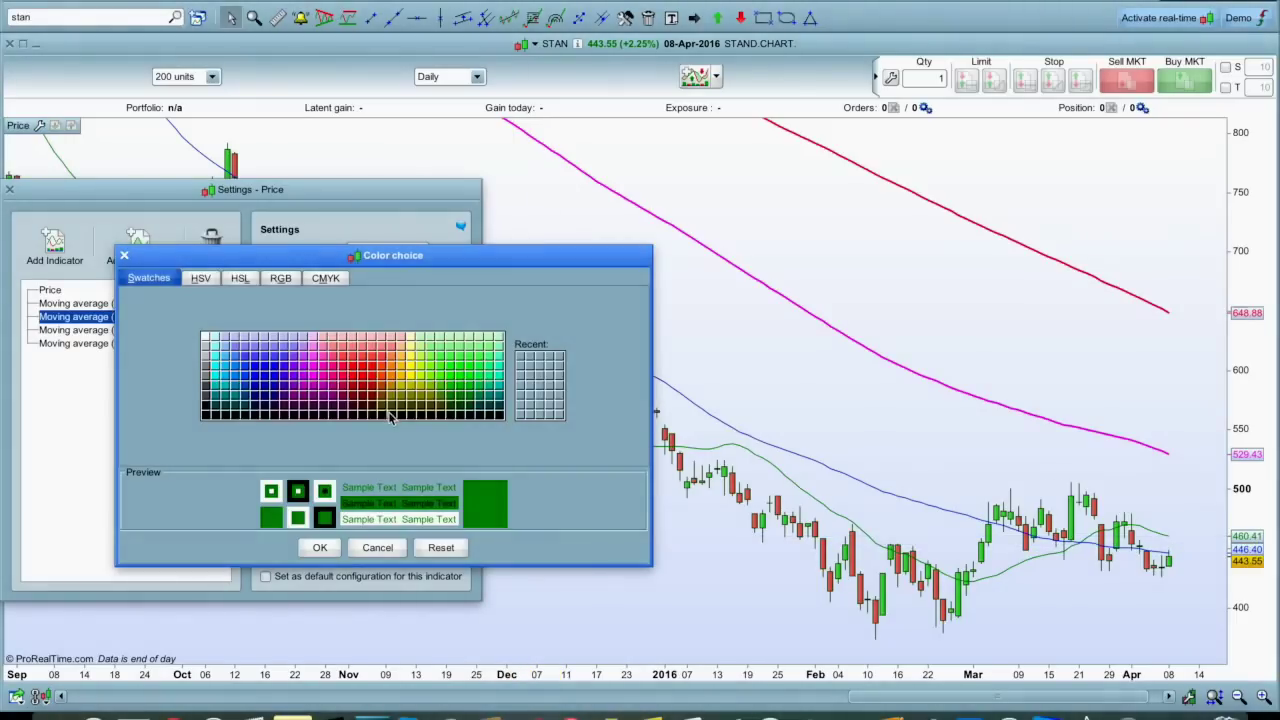
left_click(452, 390)
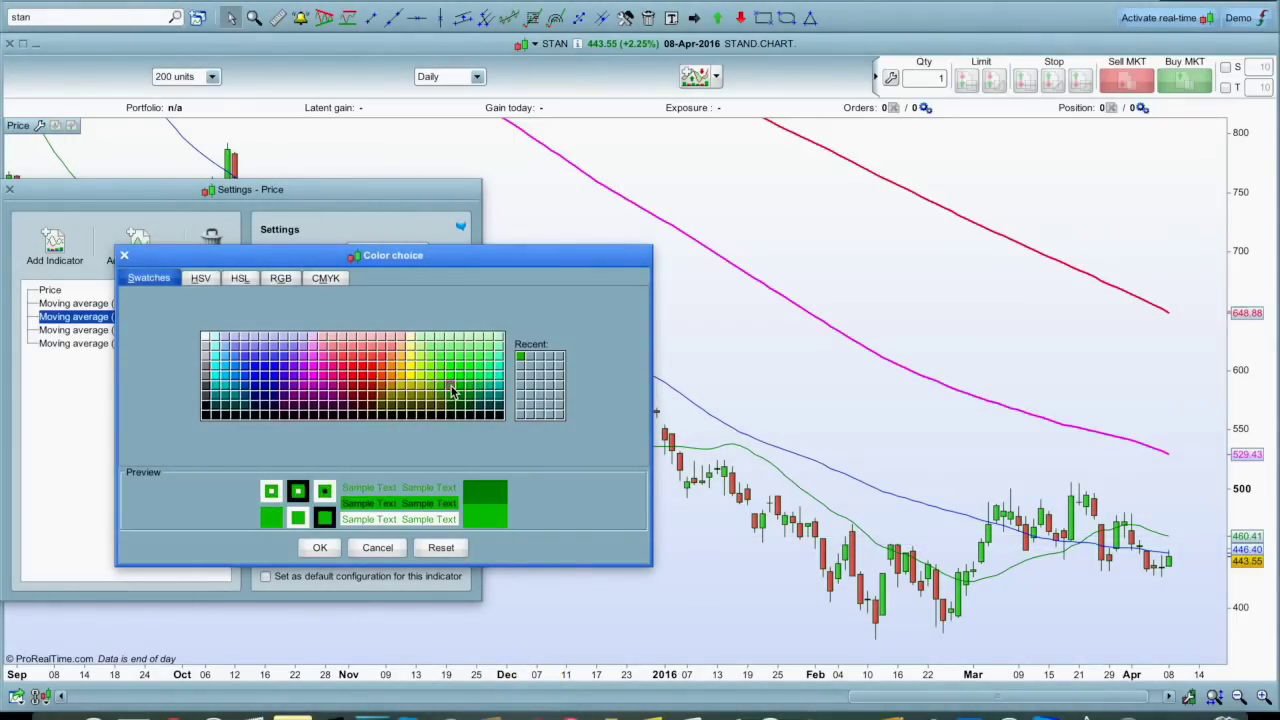
left_click(319, 547)
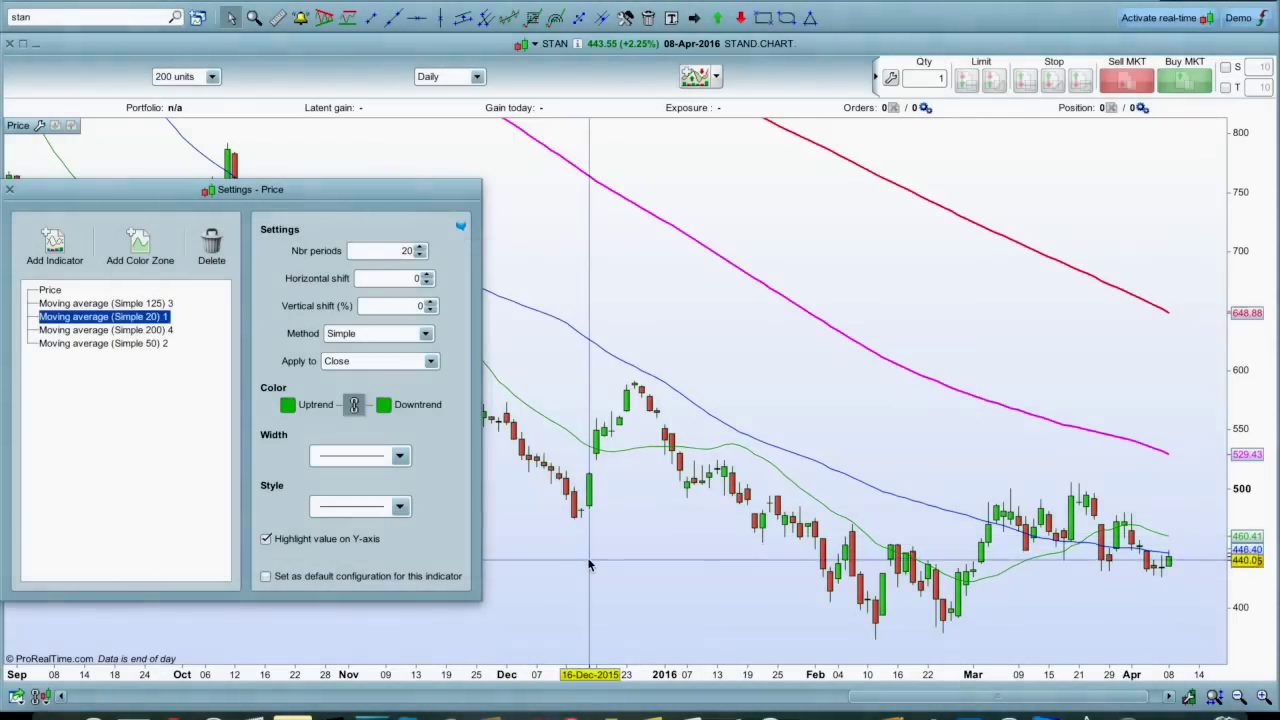
left_click(10, 189)
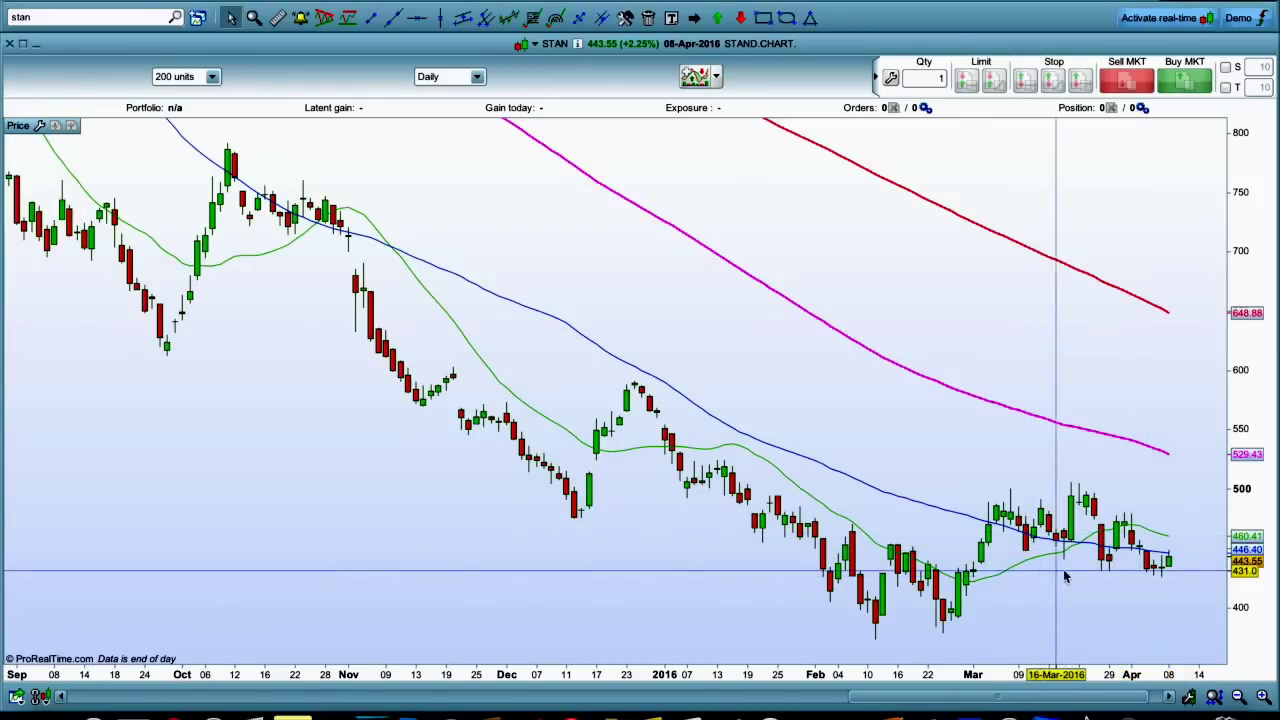
left_click(561, 581)
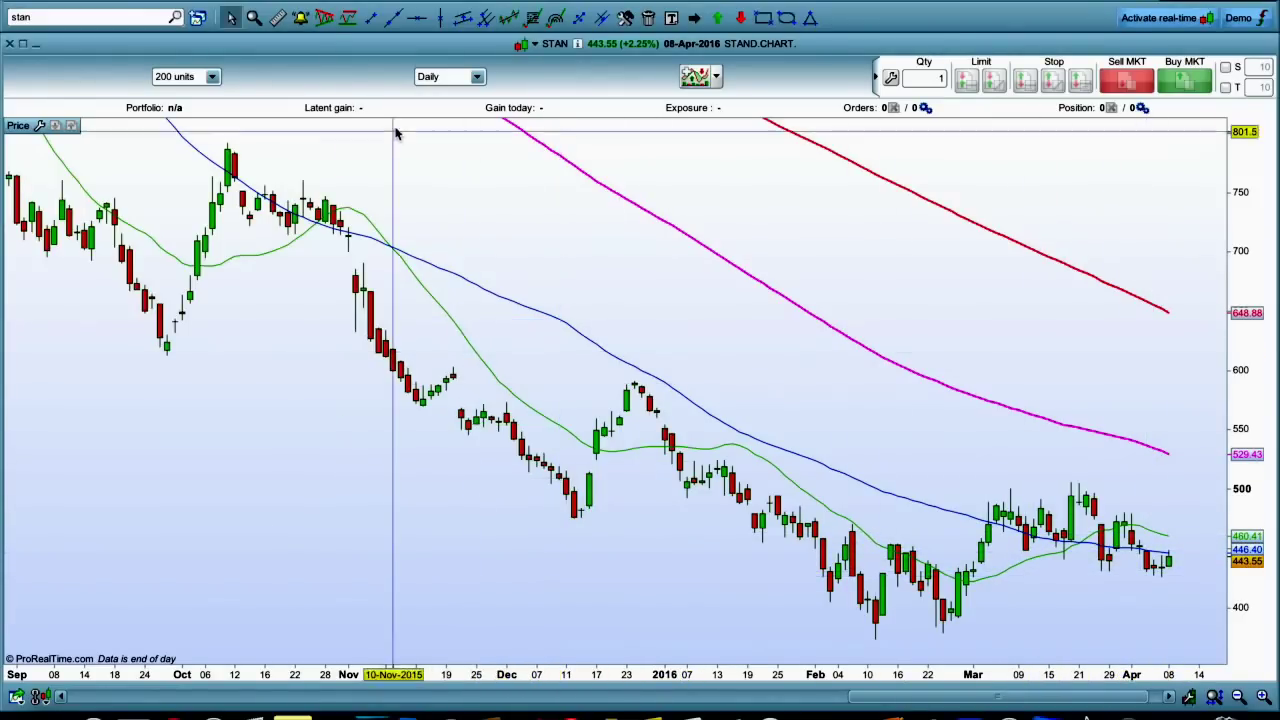
left_click(347, 20)
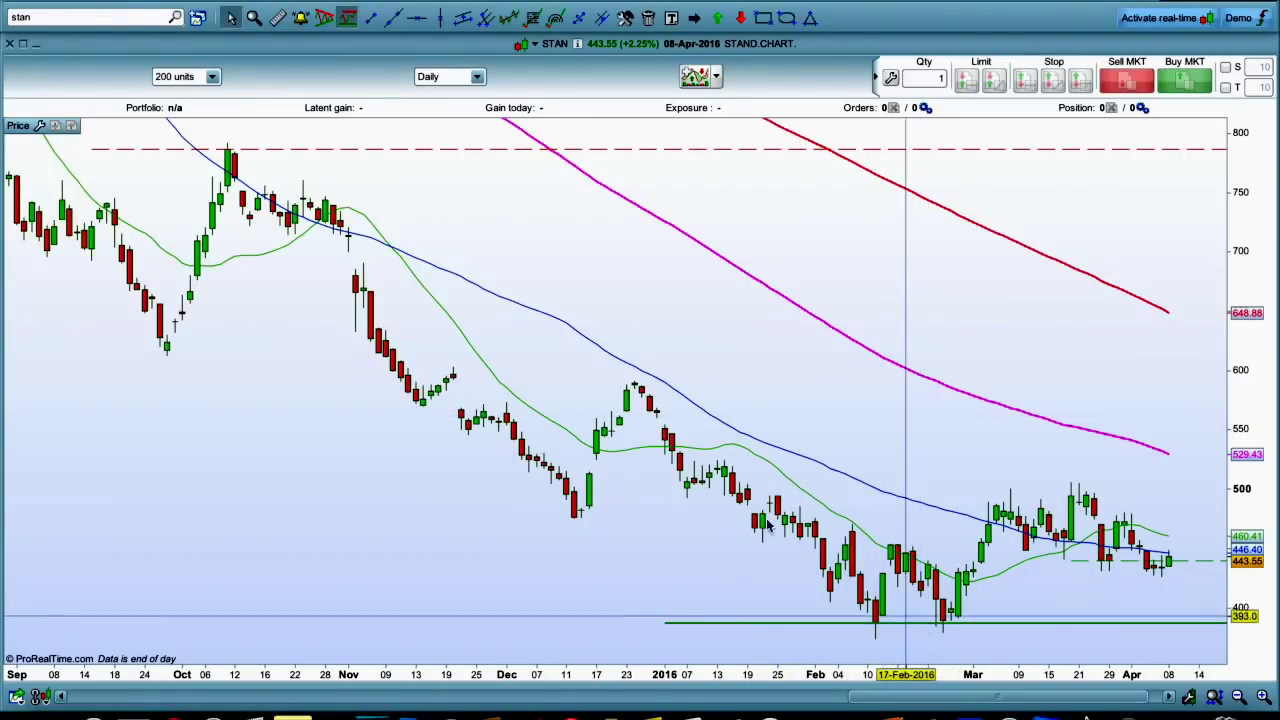
left_click(325, 19)
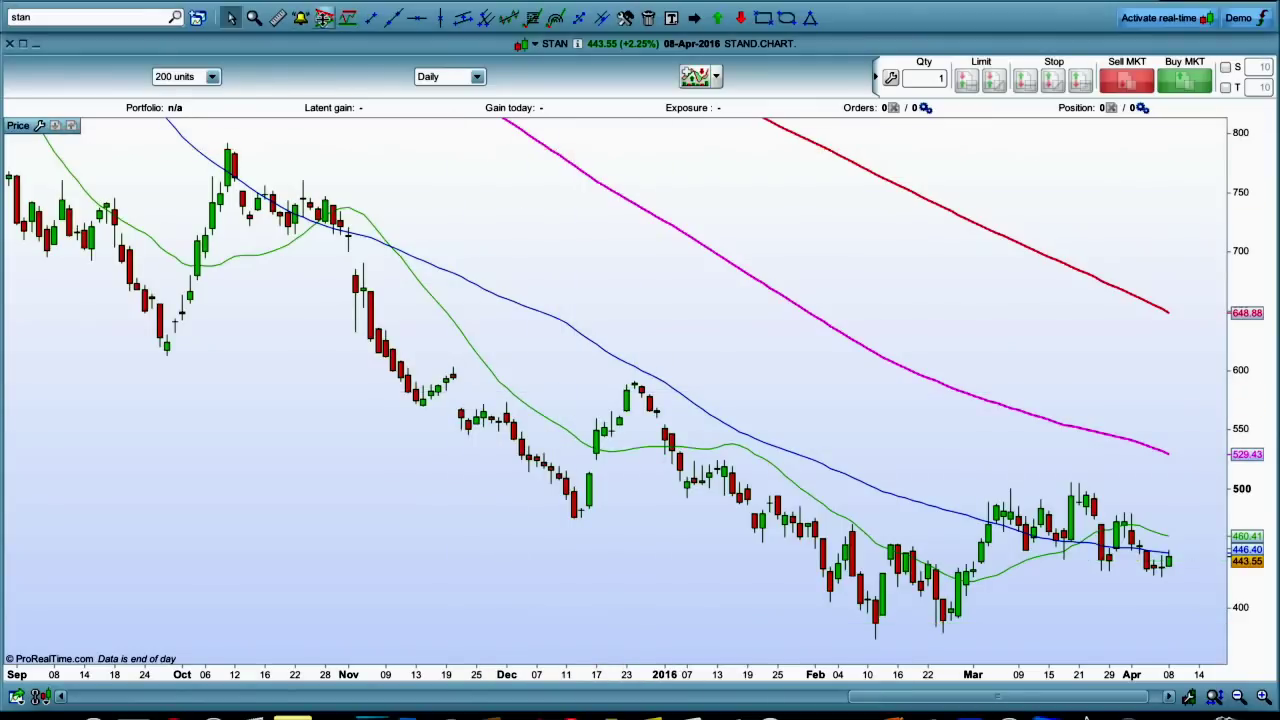
left_click(323, 20)
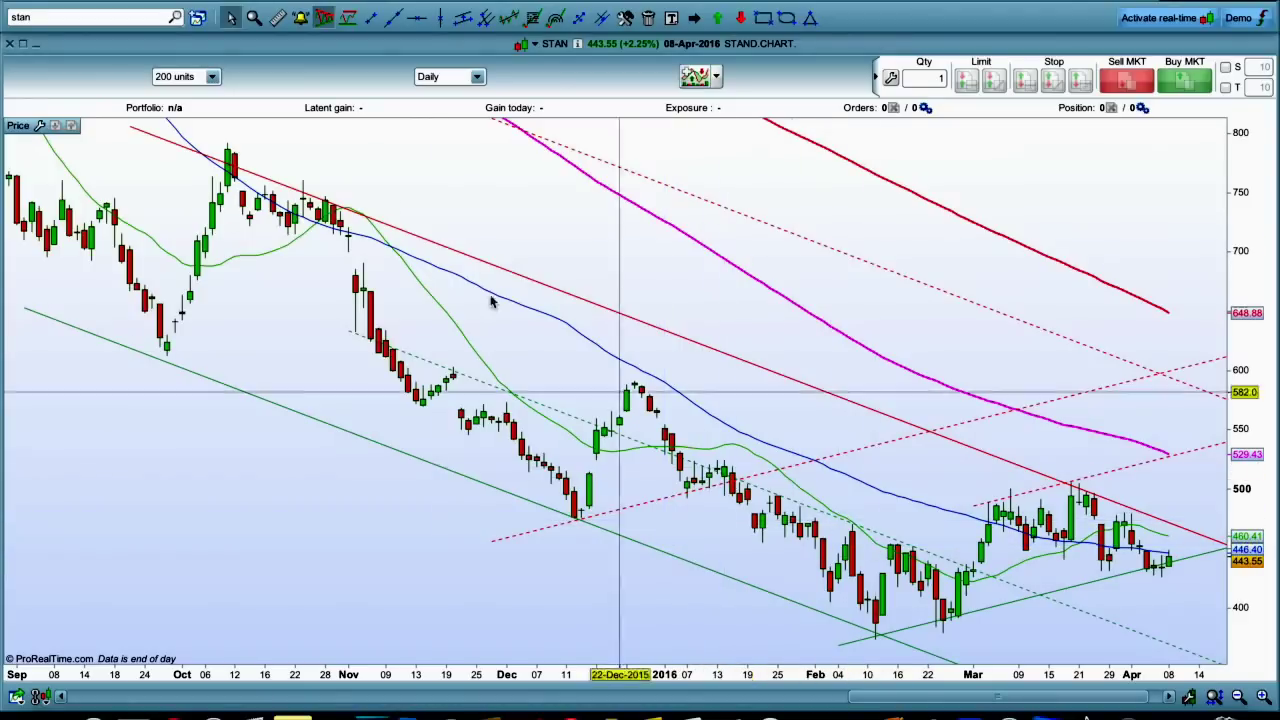
scroll(535, 328, "down", 3)
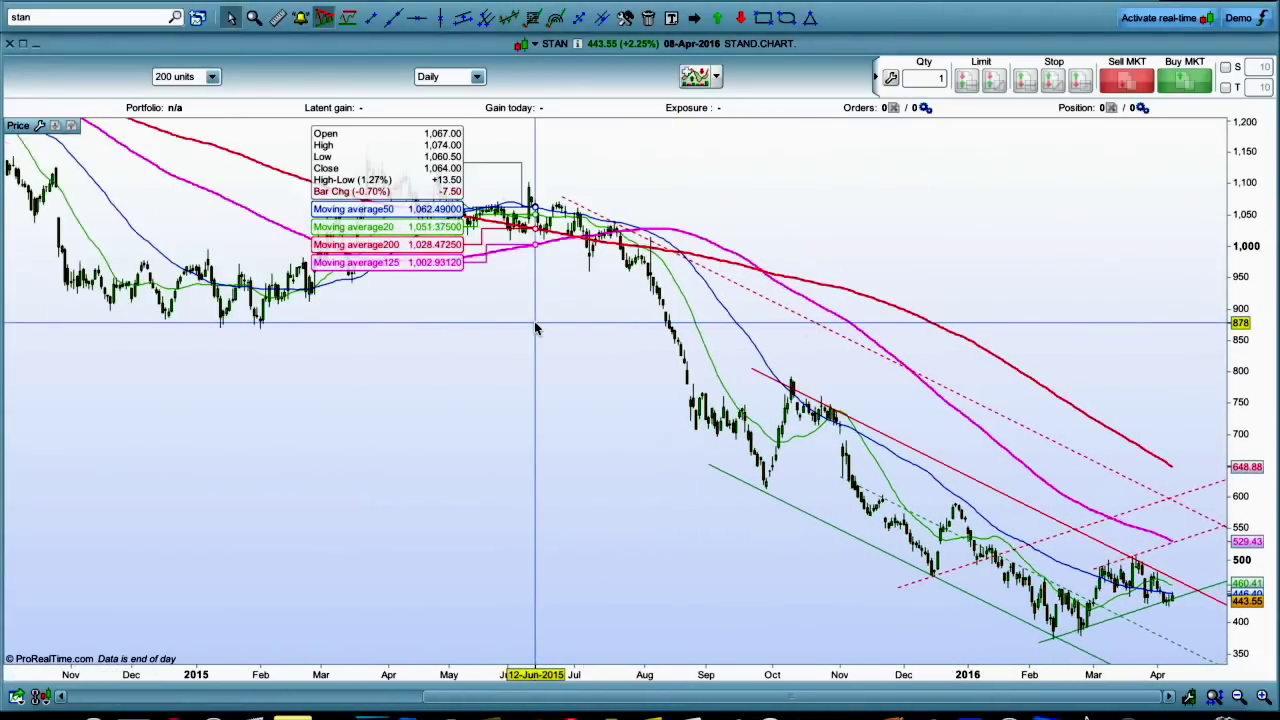
scroll(500, 330, "up", 5)
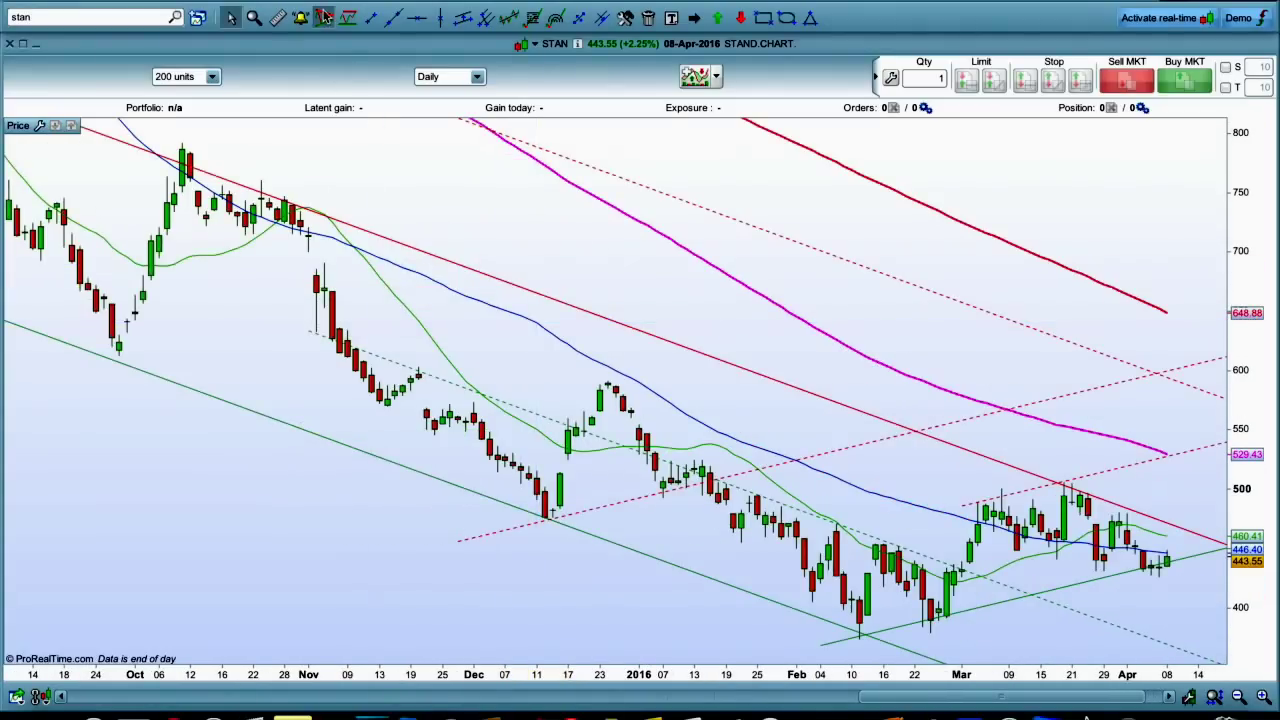
left_click(323, 16)
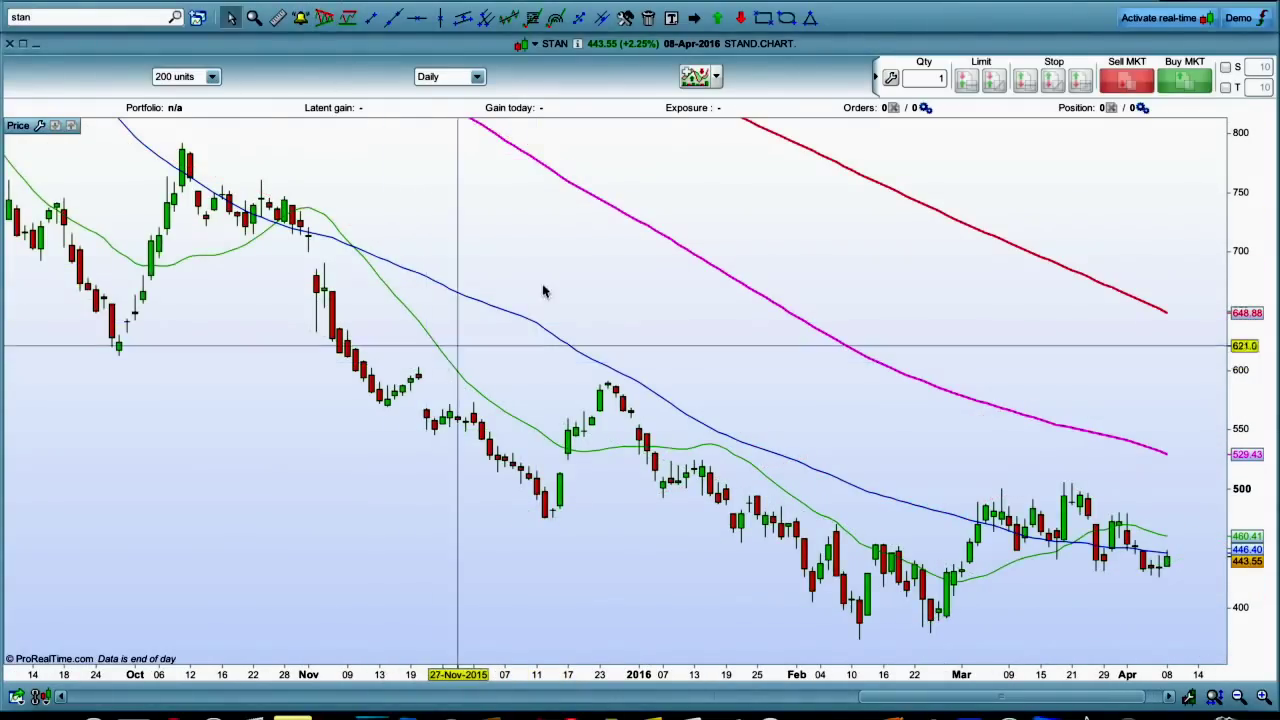
Add the MACD (12,26,9) indicator as a panel below the price chart and close its settings.
left_click(697, 78)
scroll(410, 374, "down", 4)
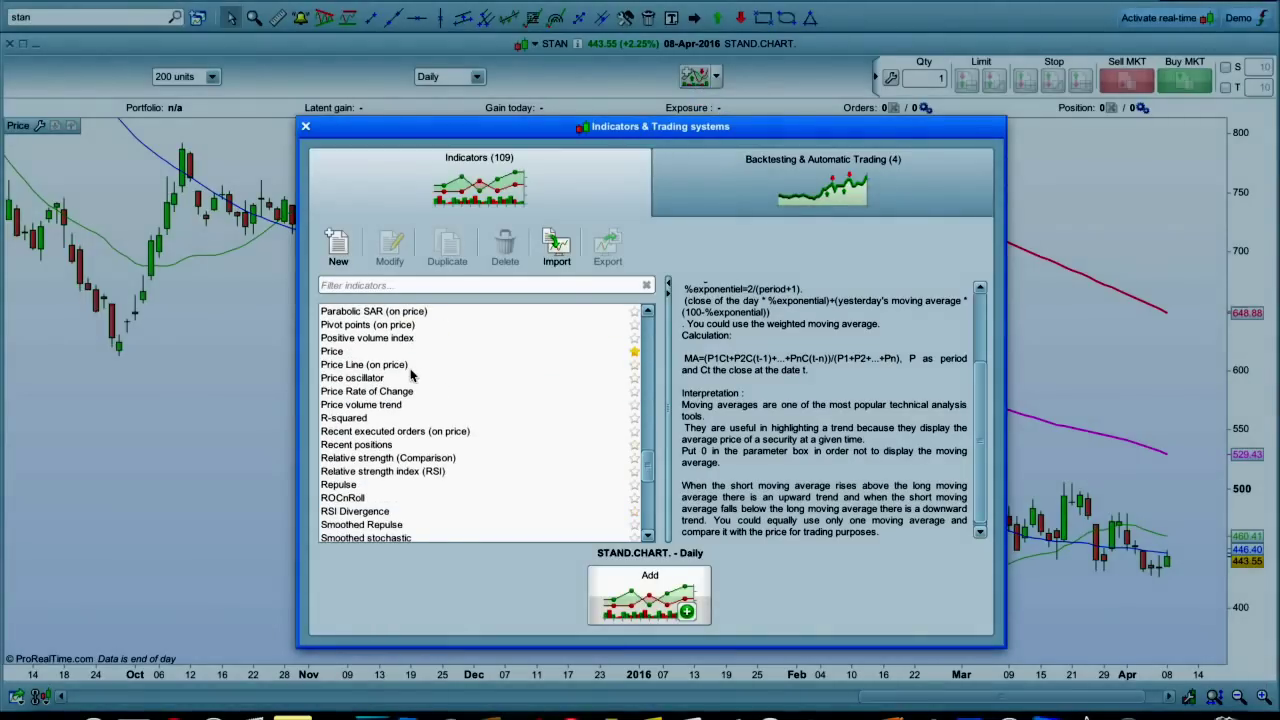
scroll(410, 374, "down", 1)
scroll(390, 390, "up", 11)
scroll(343, 420, "down", 3)
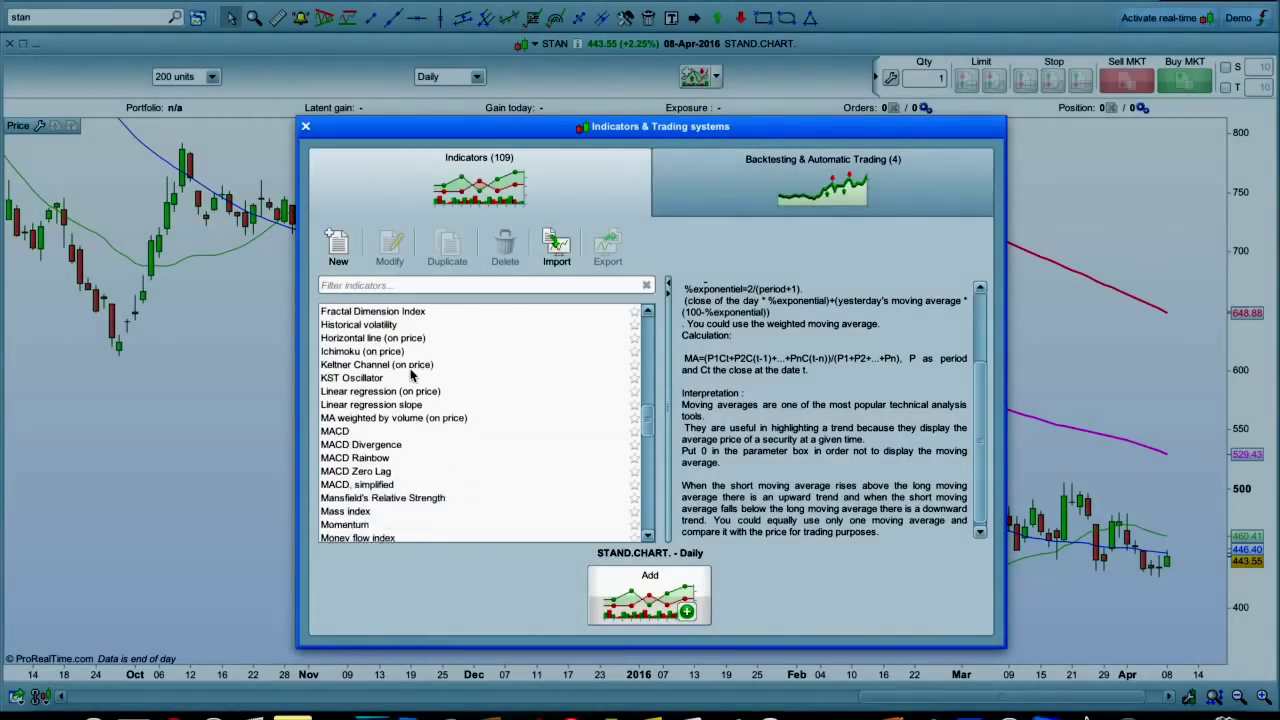
left_click(330, 393)
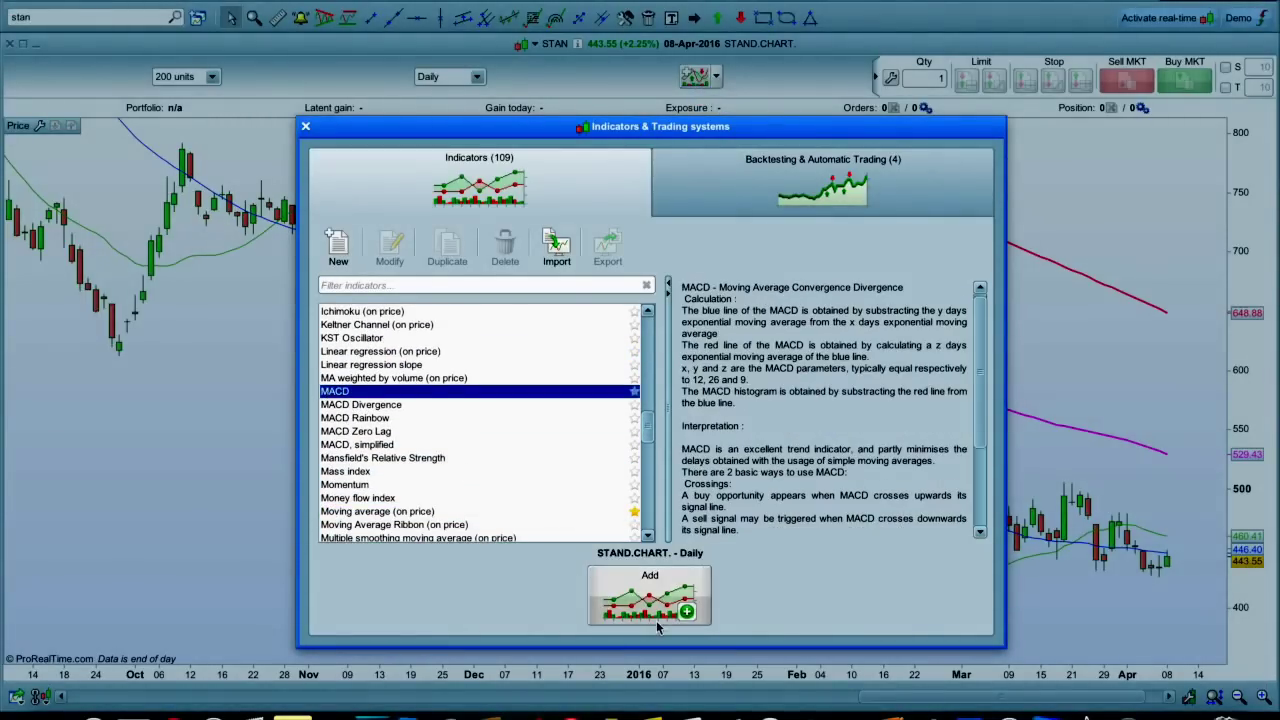
left_click(630, 597)
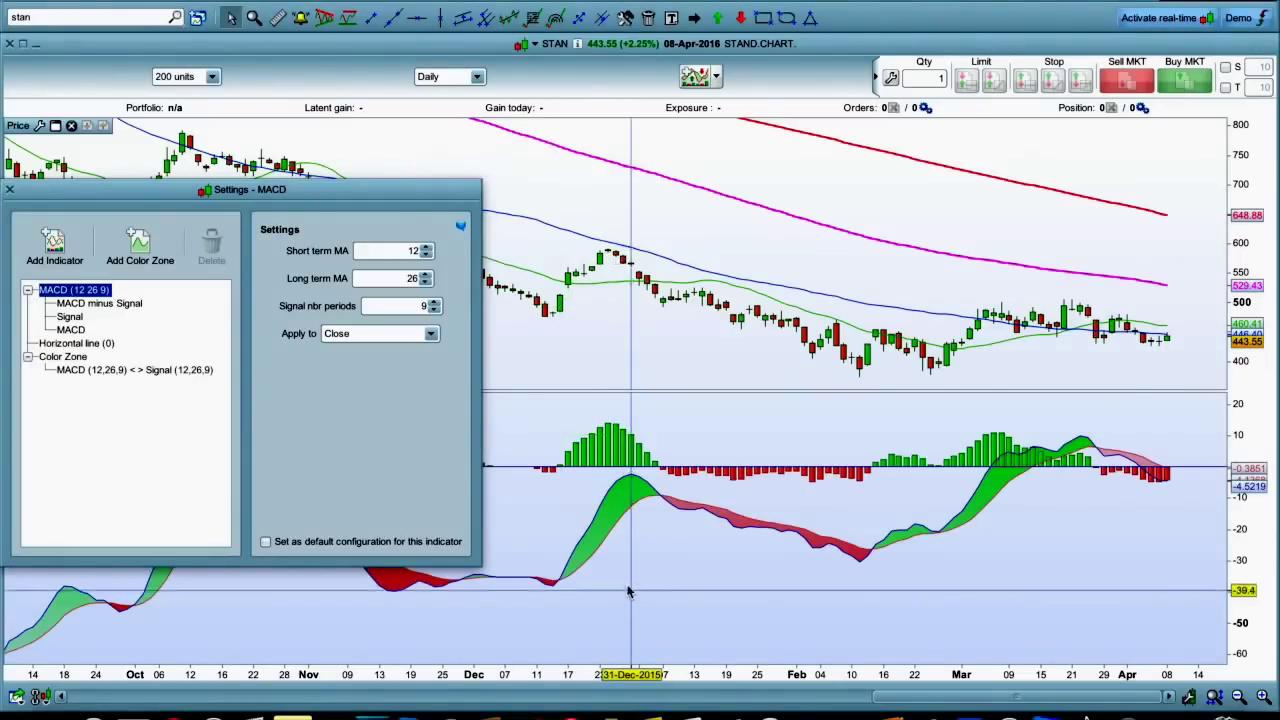
left_click(9, 191)
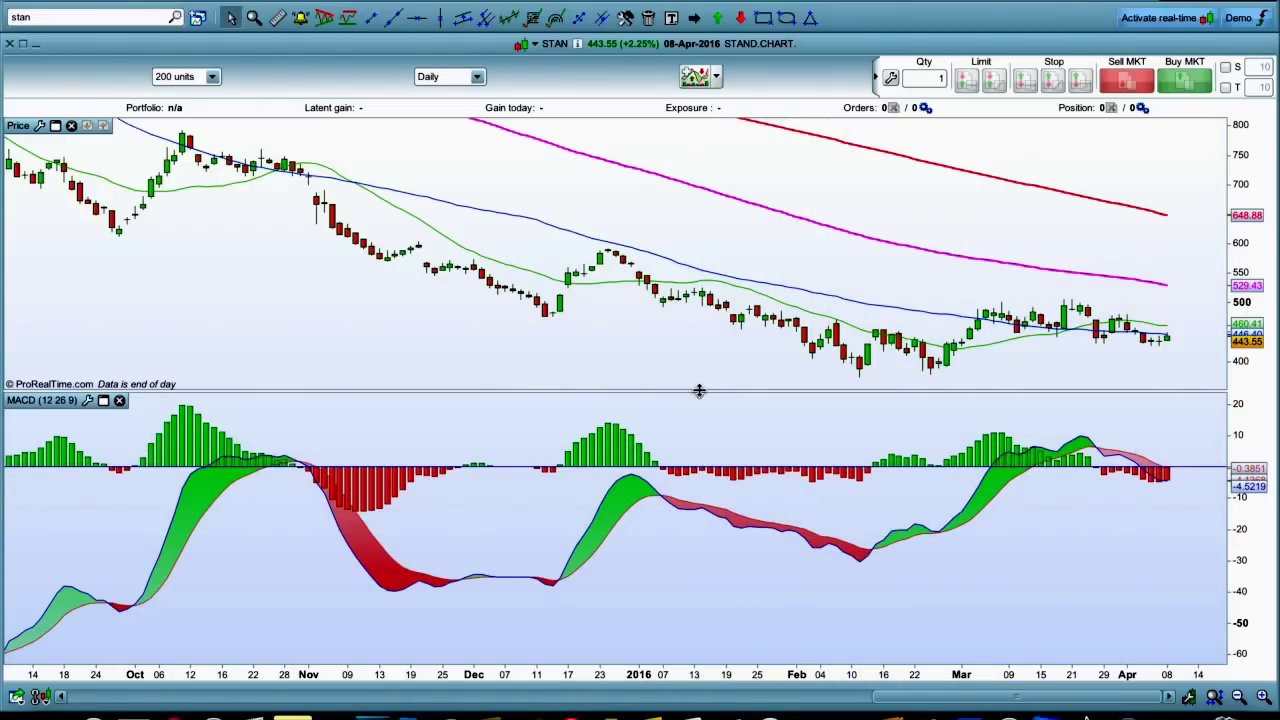
Heighten the price panel and shade the MACD zone green above Signal, red below.
left_click_drag(694, 391, 703, 450)
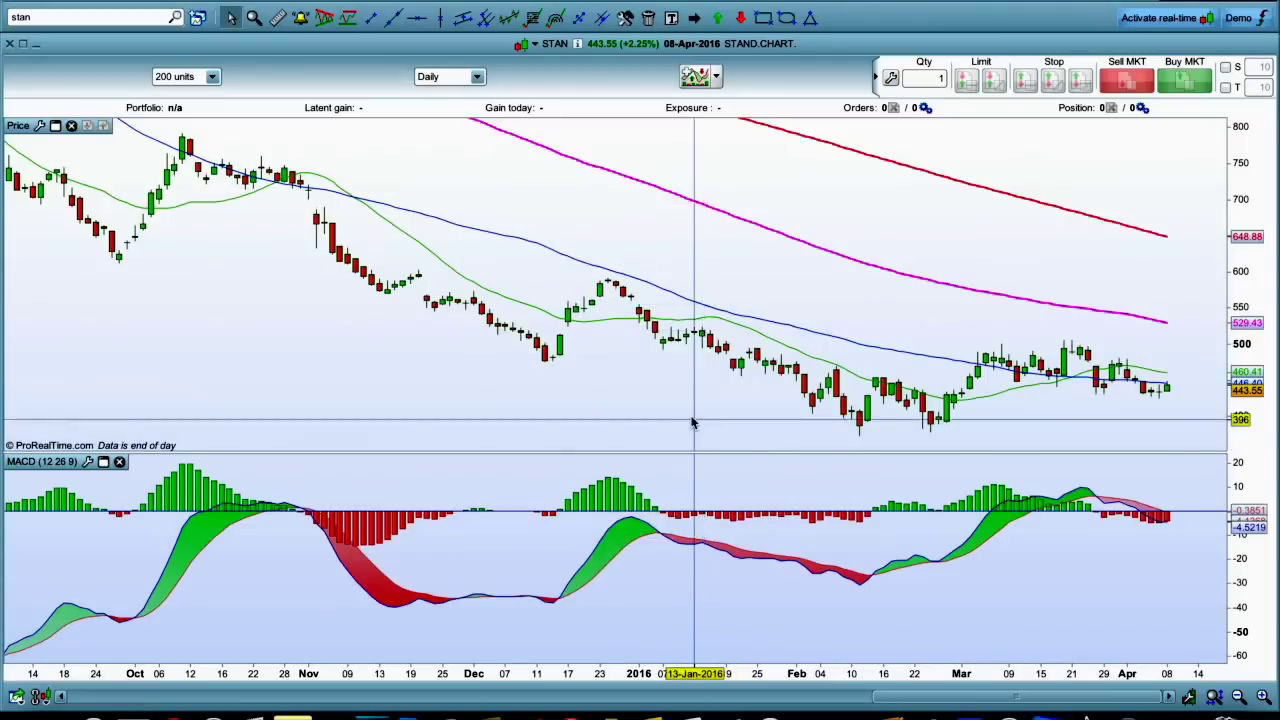
left_click(88, 463)
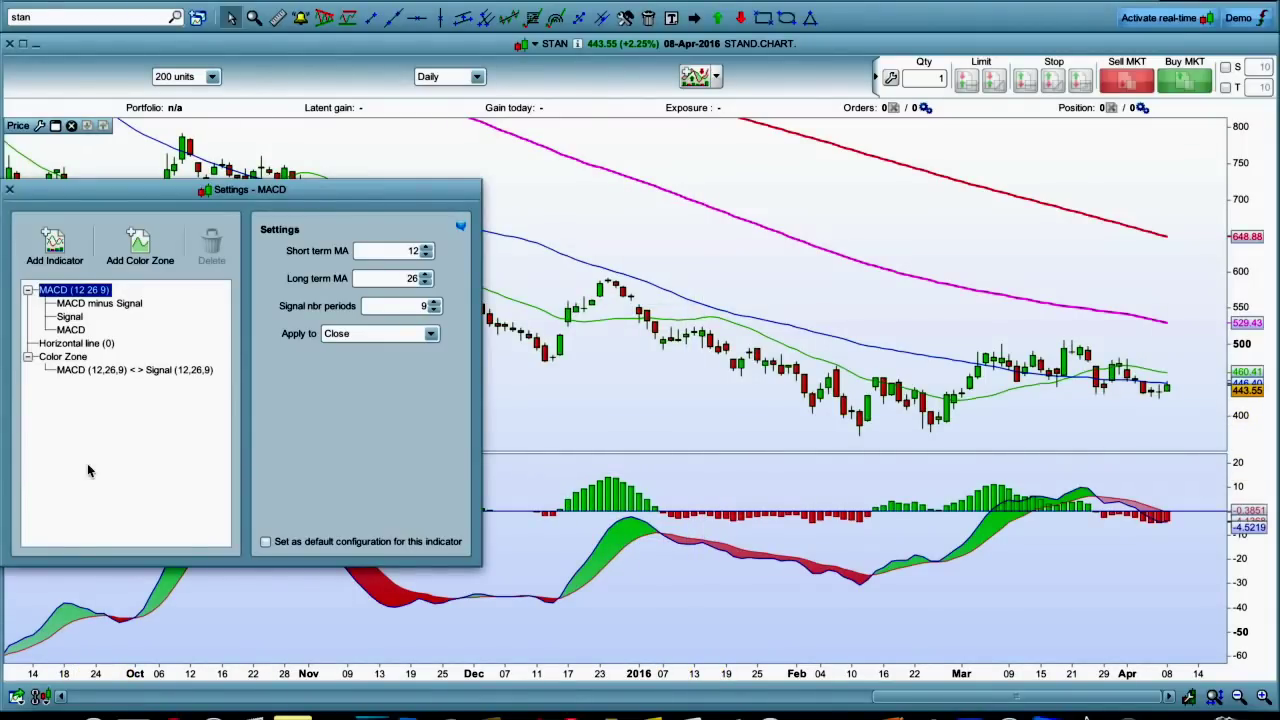
left_click(89, 305)
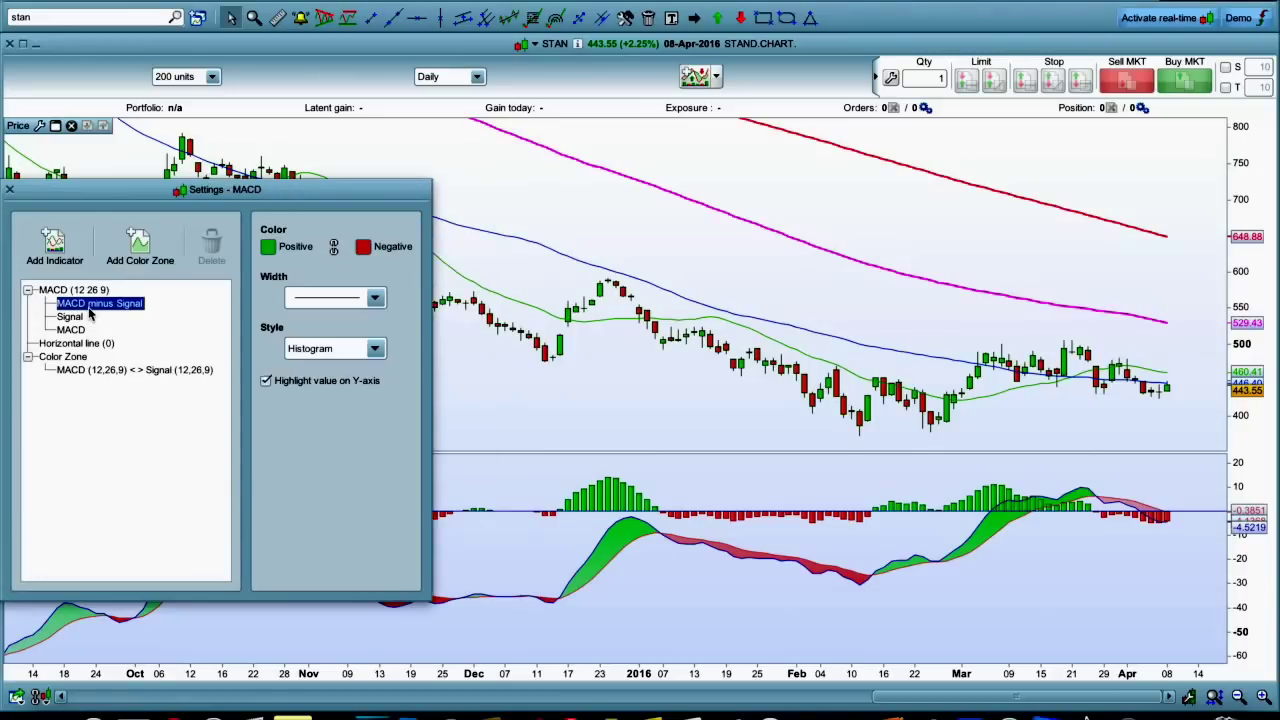
left_click(72, 317)
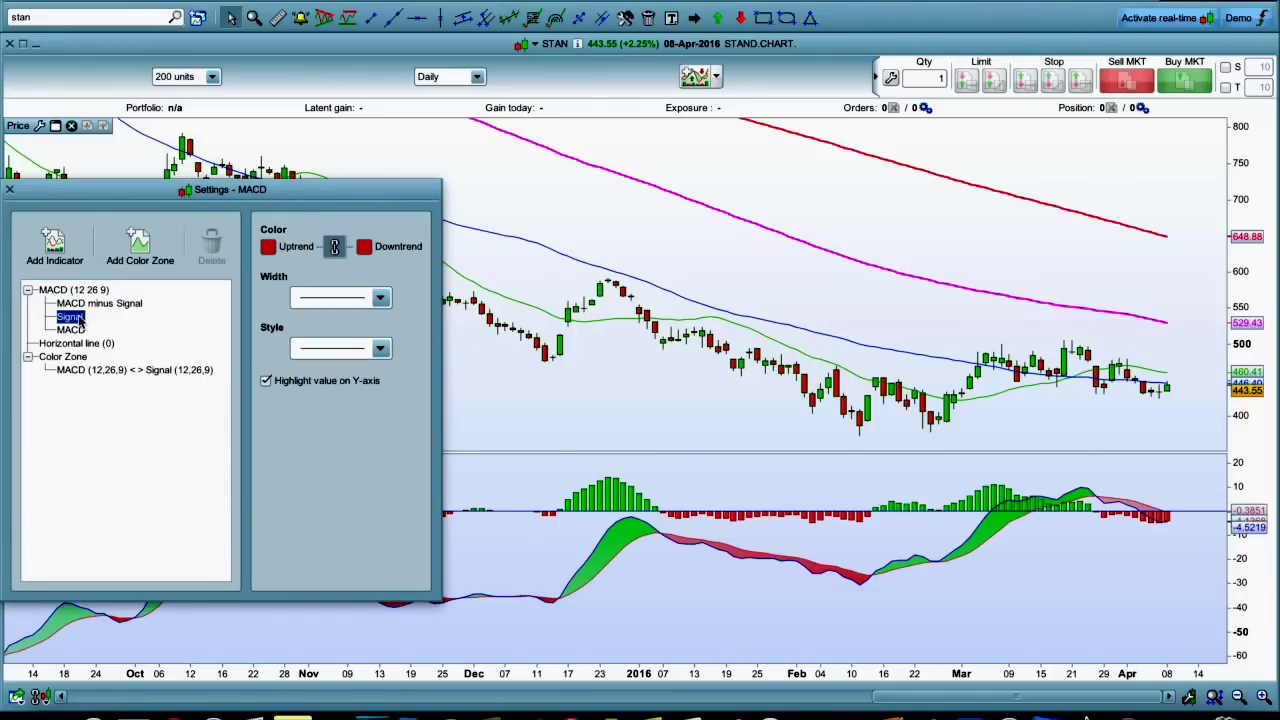
left_click(72, 330)
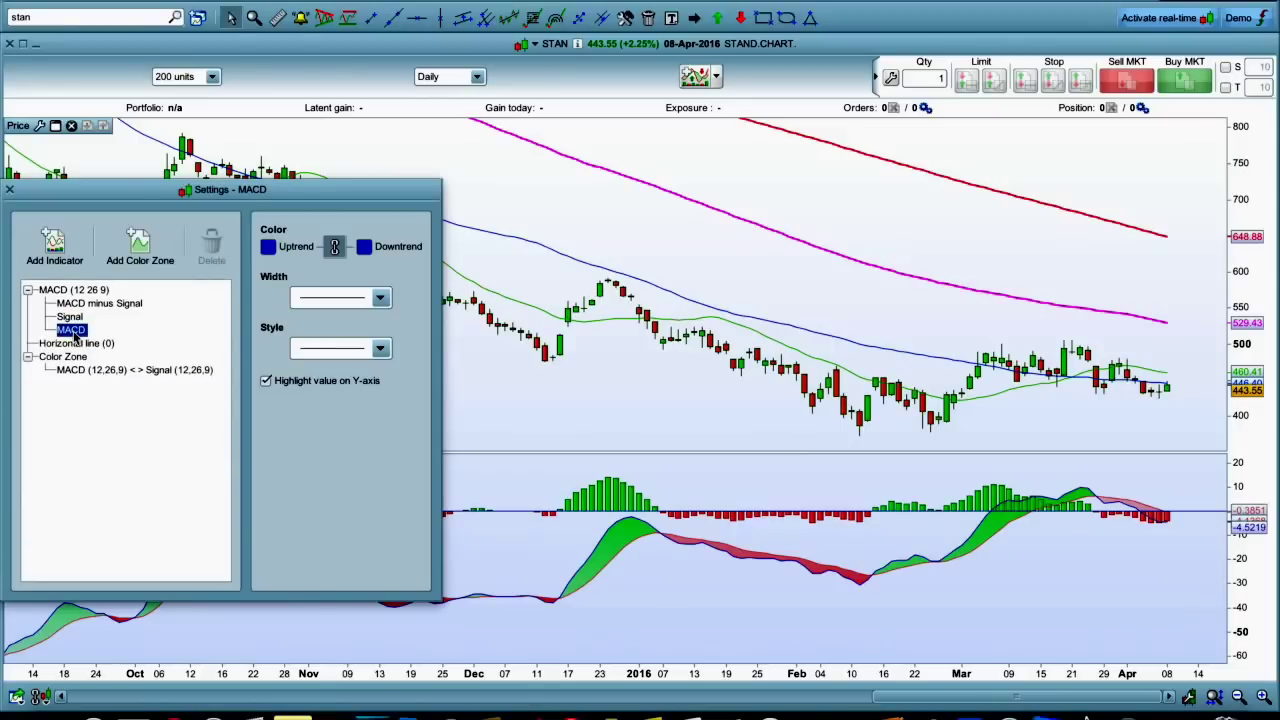
left_click(80, 372)
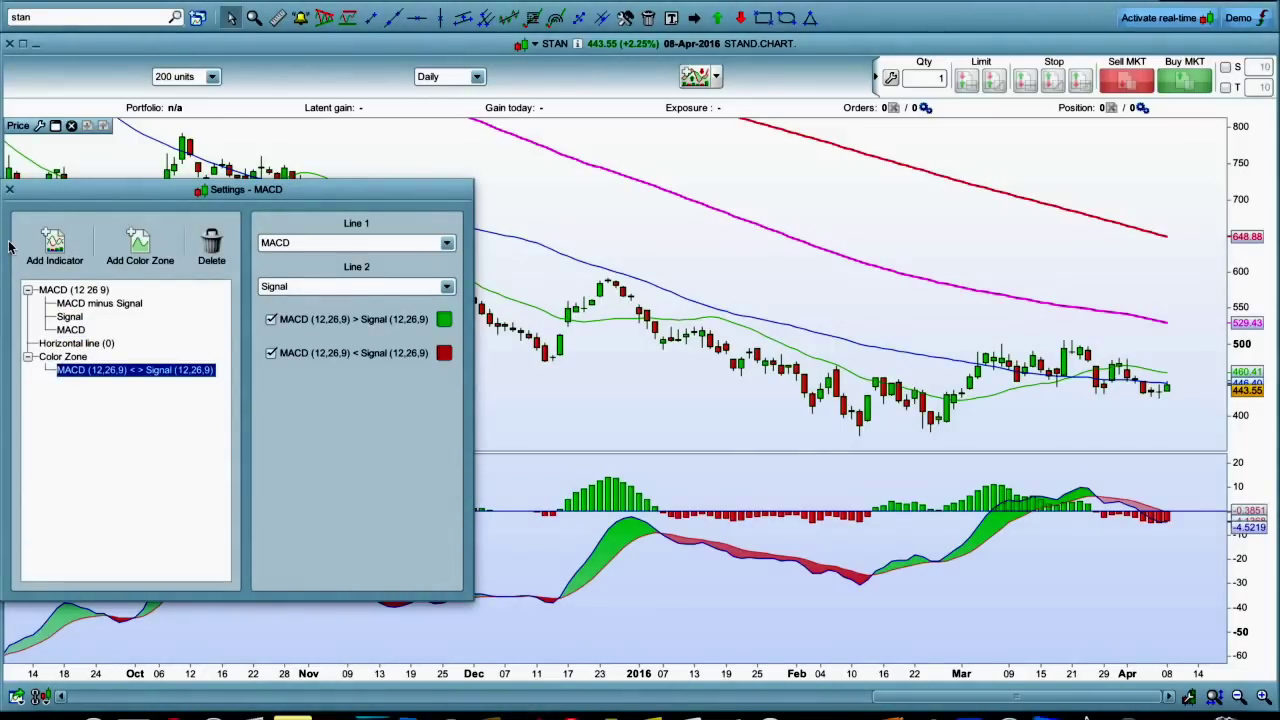
left_click(55, 250)
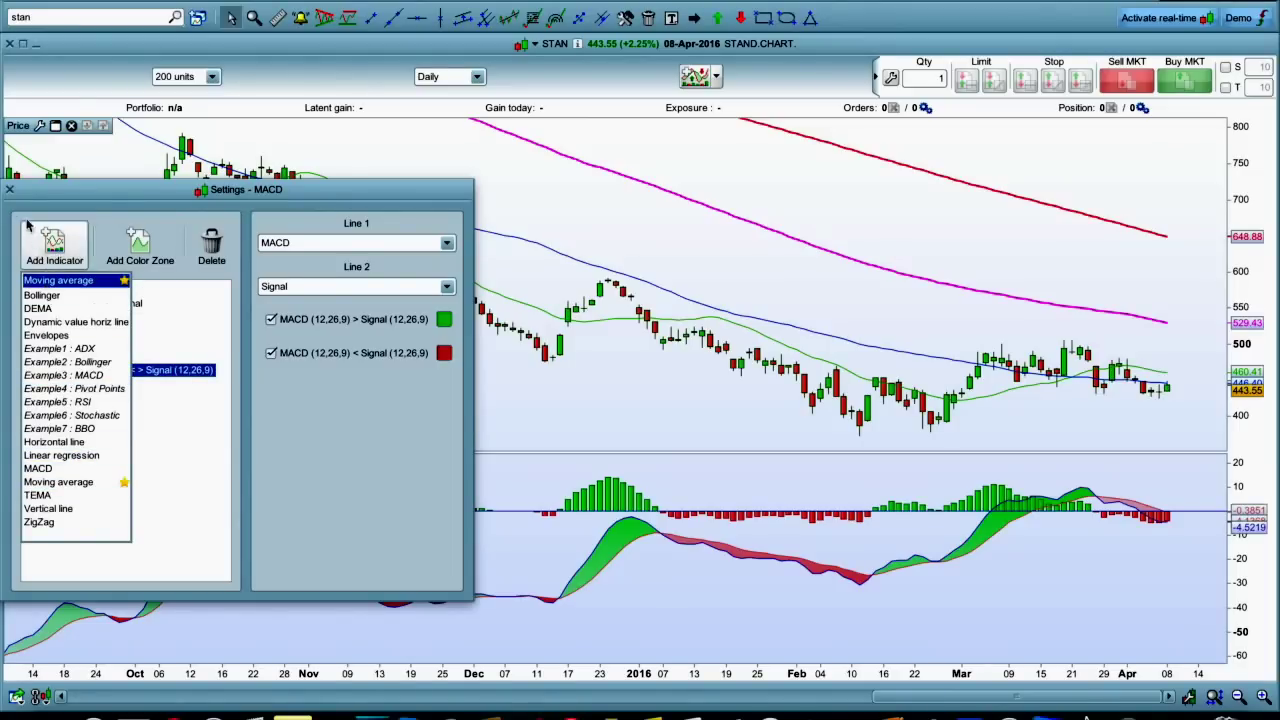
left_click(8, 190)
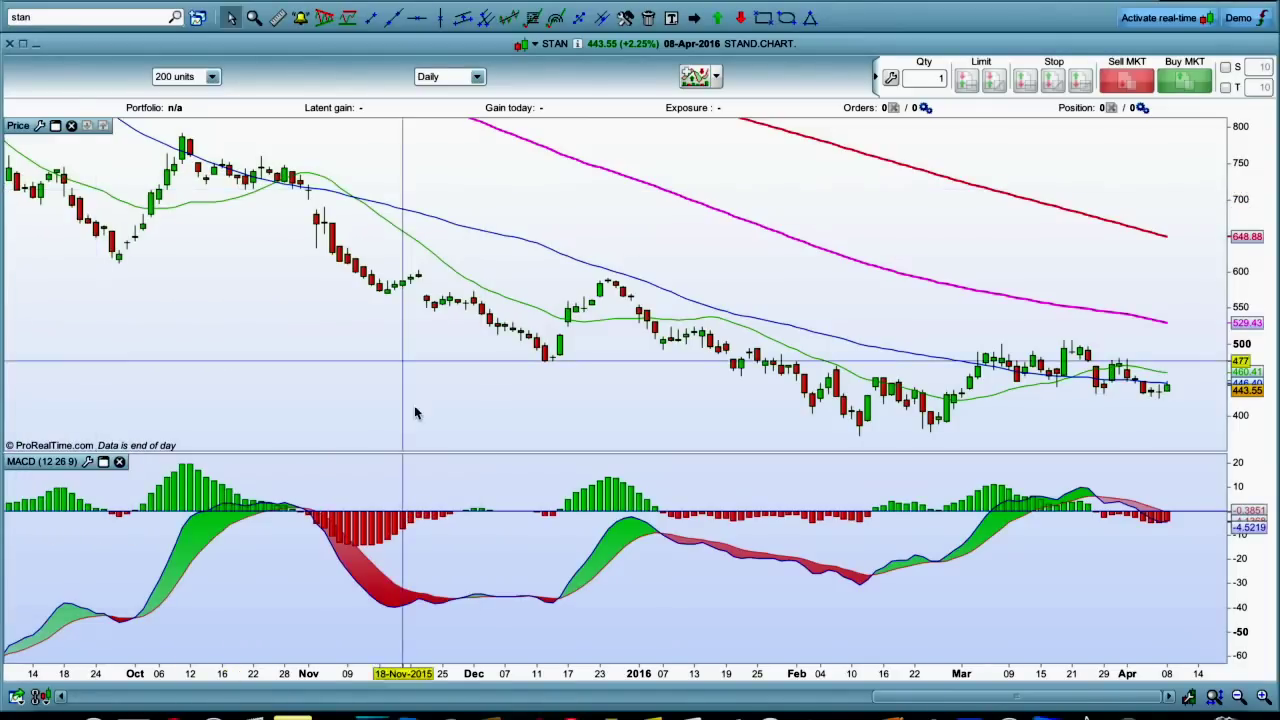
Add the Relative strength index (RSI) 14 indicator as a new panel under the MACD.
left_click(692, 77)
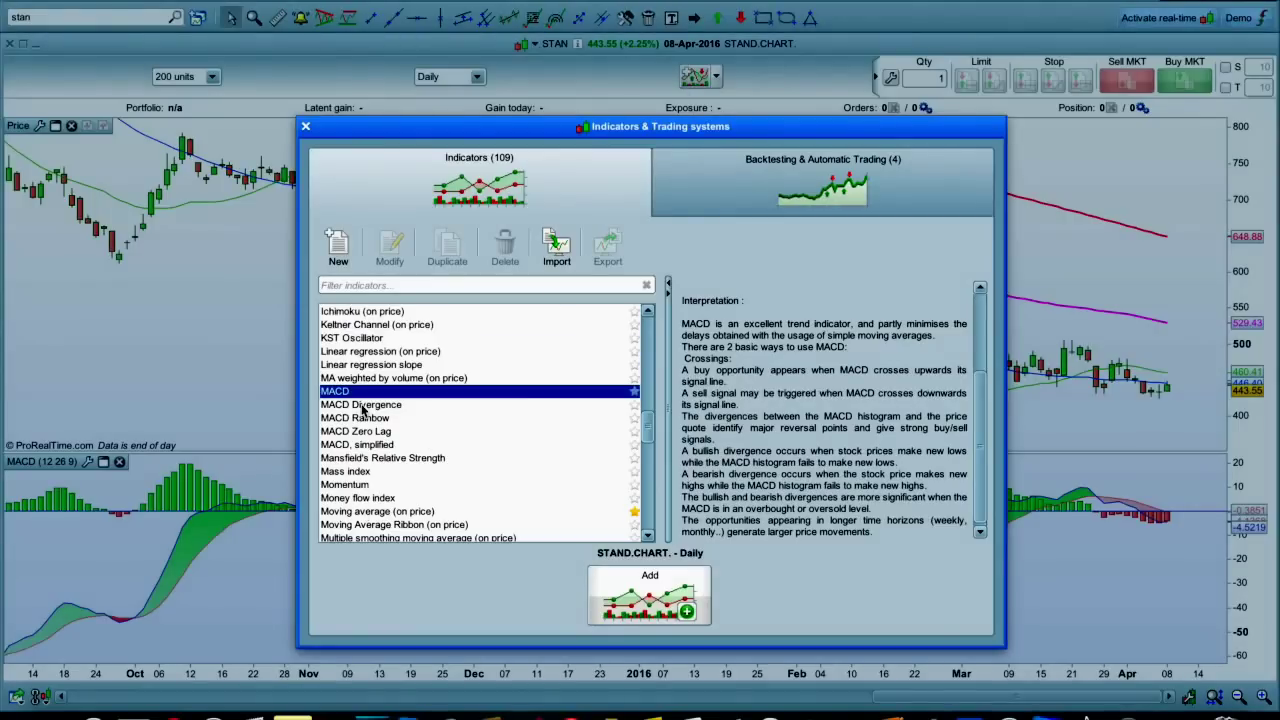
scroll(362, 410, "down", 10)
scroll(362, 410, "up", 1)
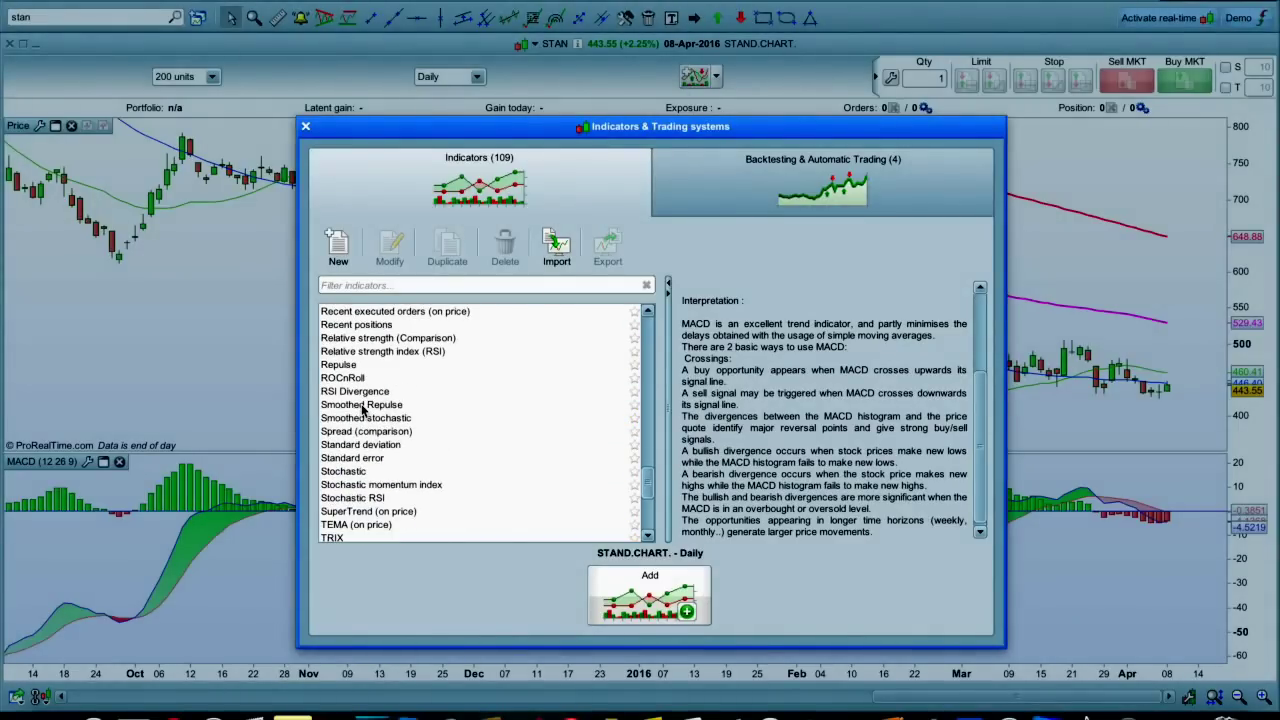
scroll(362, 410, "up", 2)
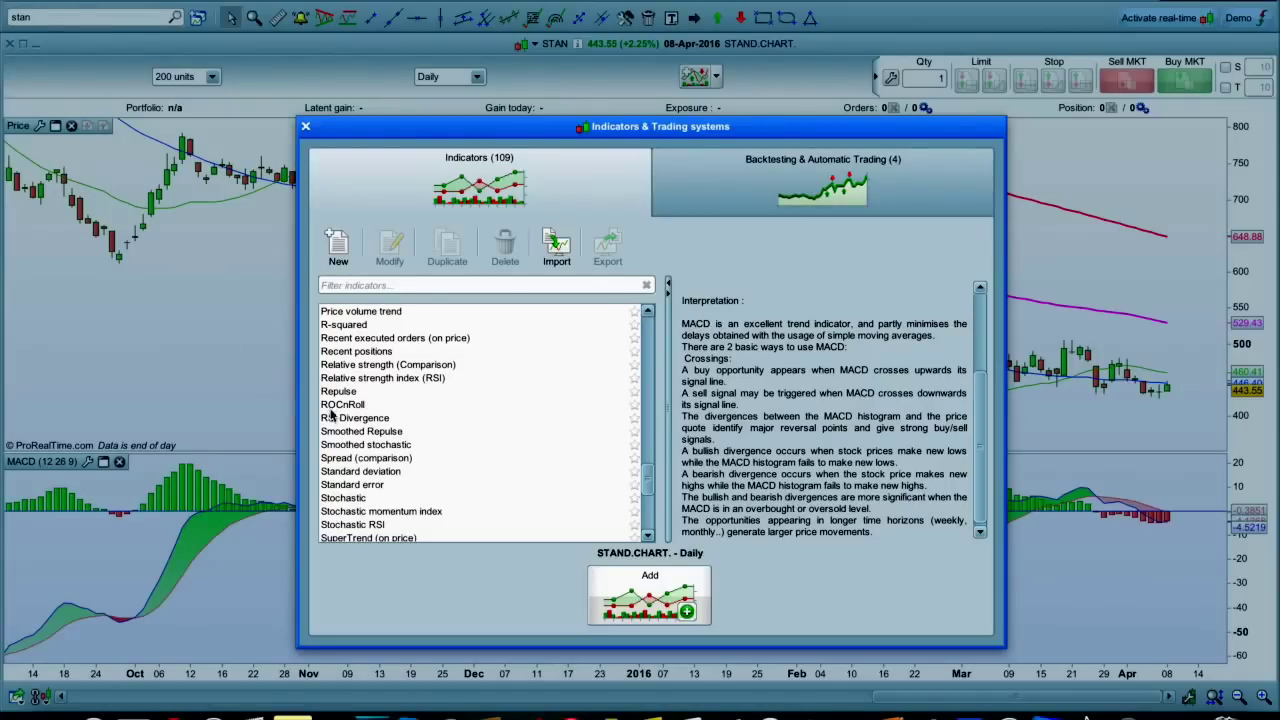
left_click(362, 379)
left_click(648, 615)
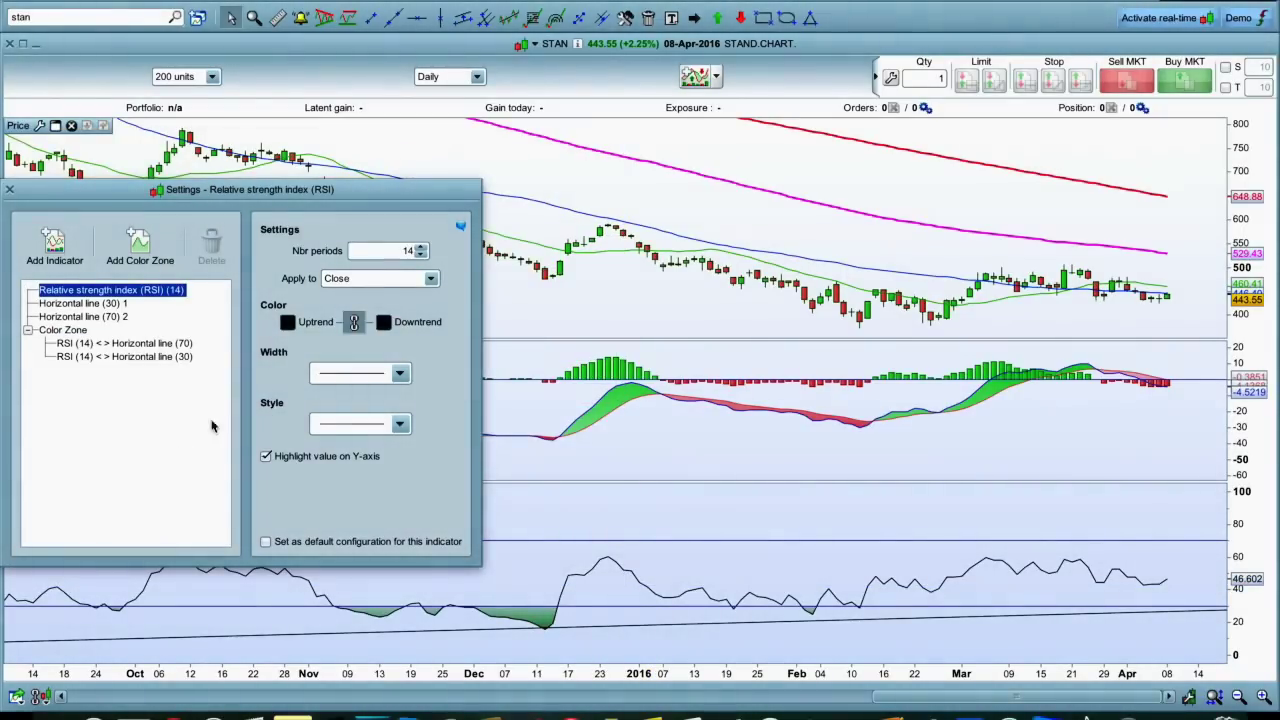
Colour the RSI line green for uptrend and red for downtrend.
left_click(288, 322)
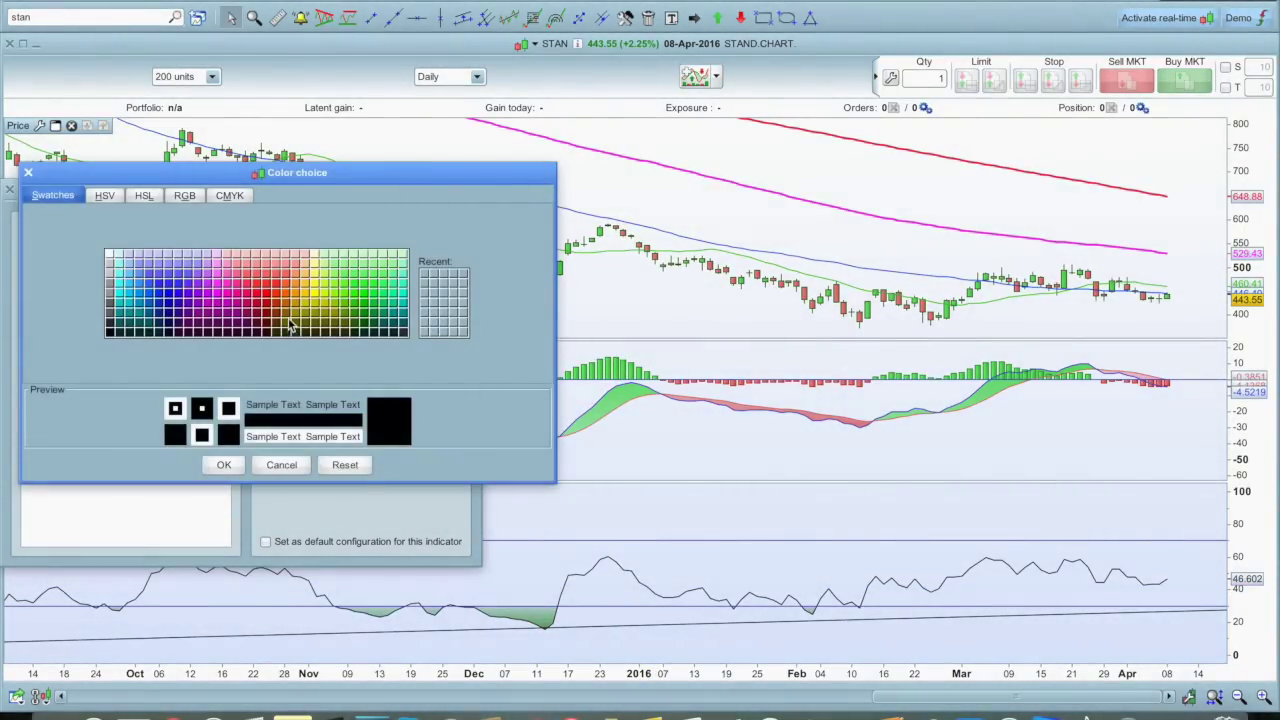
left_click(355, 297)
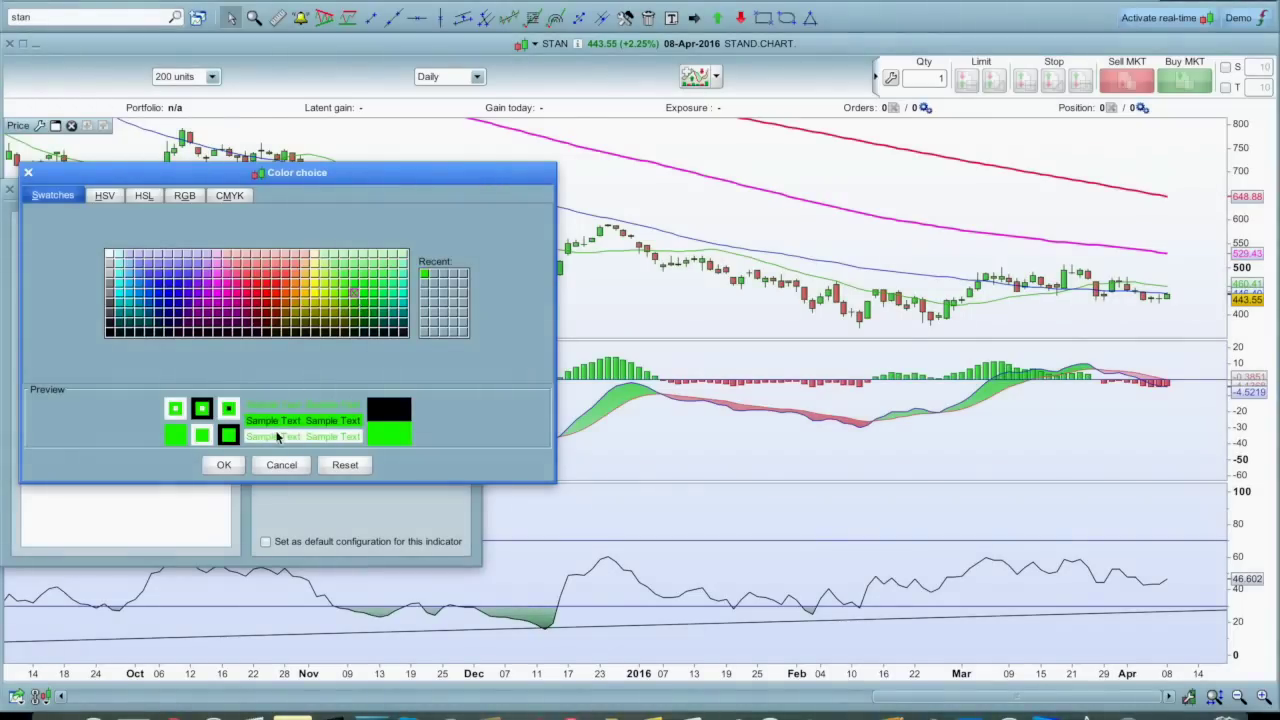
left_click(222, 465)
left_click(352, 324)
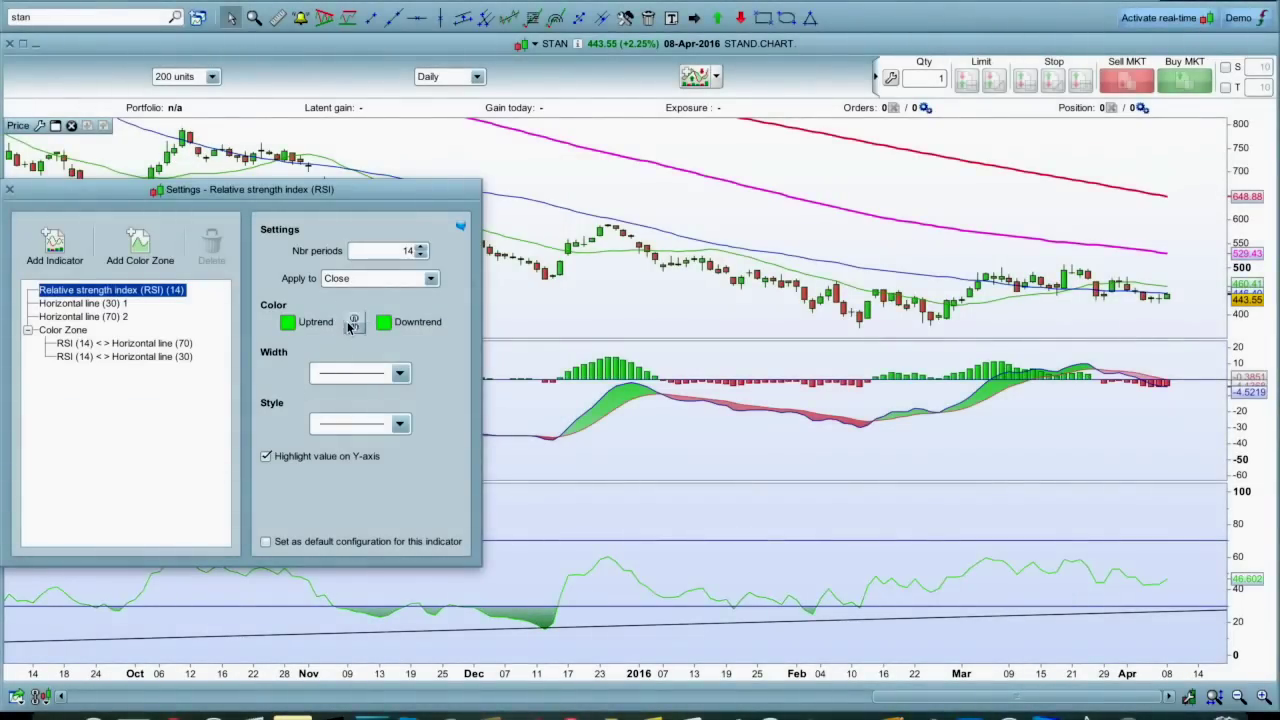
left_click(384, 322)
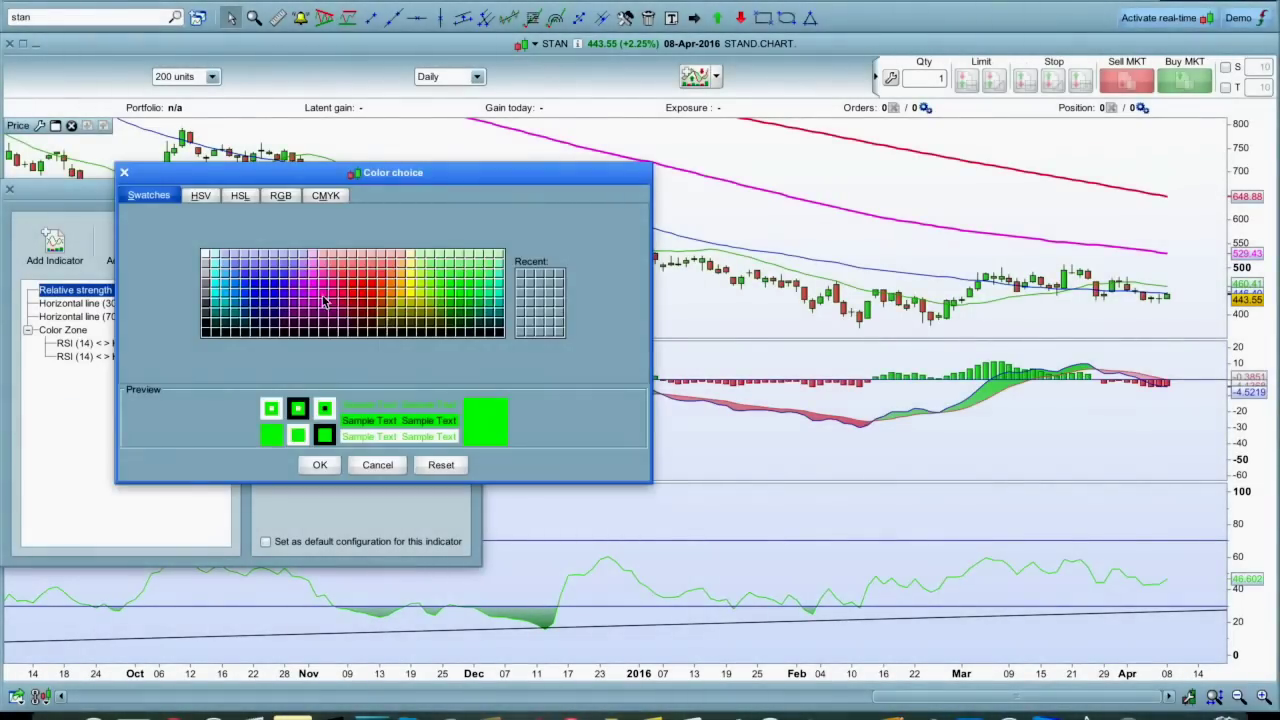
left_click(341, 297)
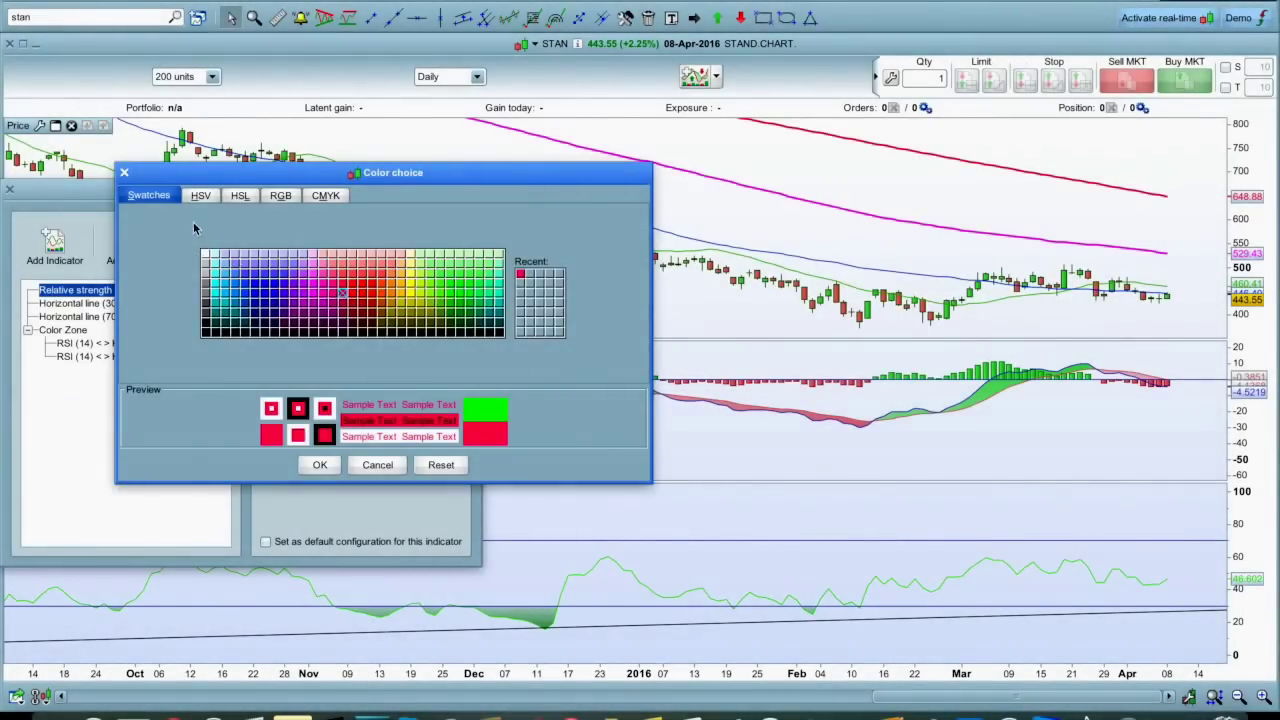
left_click(320, 464)
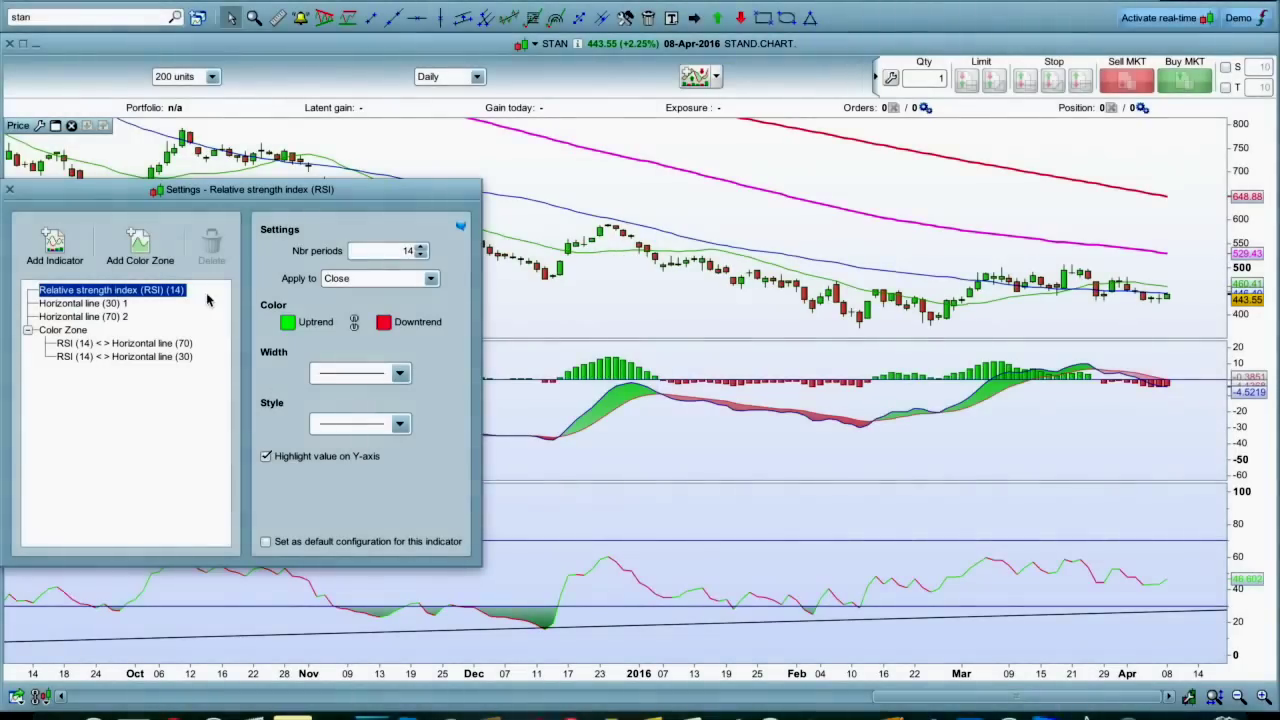
left_click(9, 189)
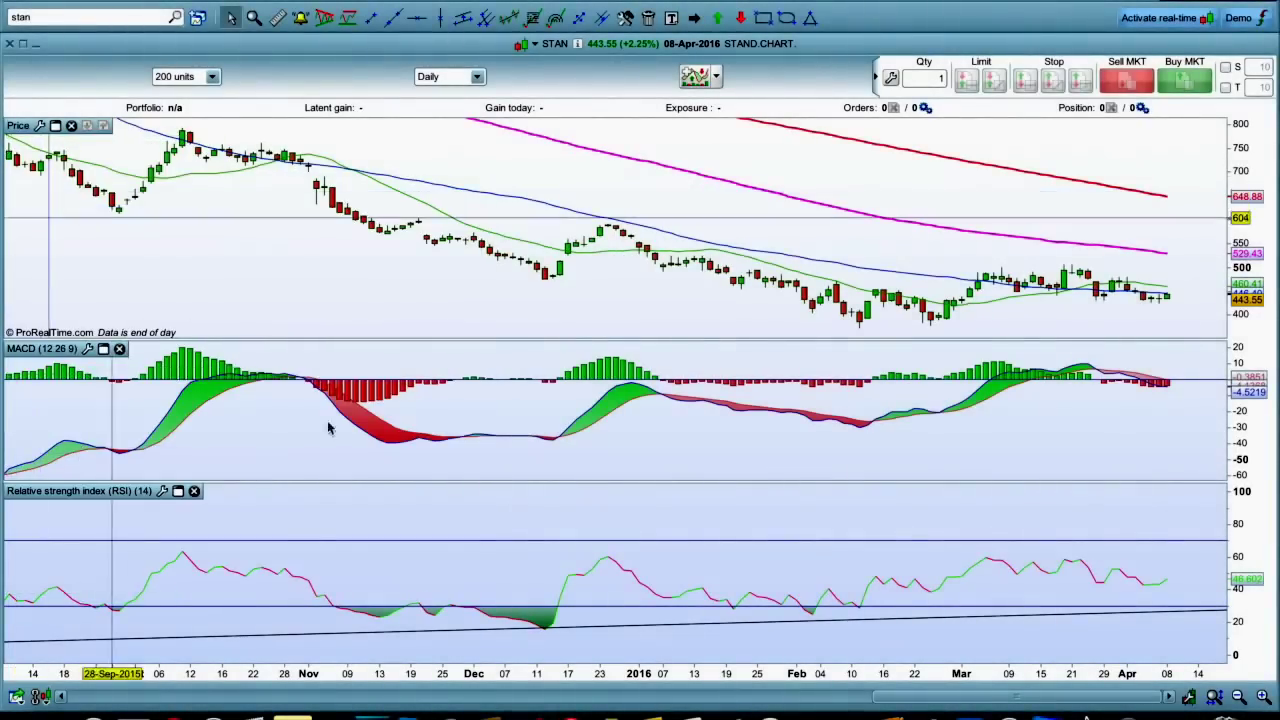
Zoom the chart out, review the RSI settings unchanged, and save the chart.
scroll(364, 453, "down", 8)
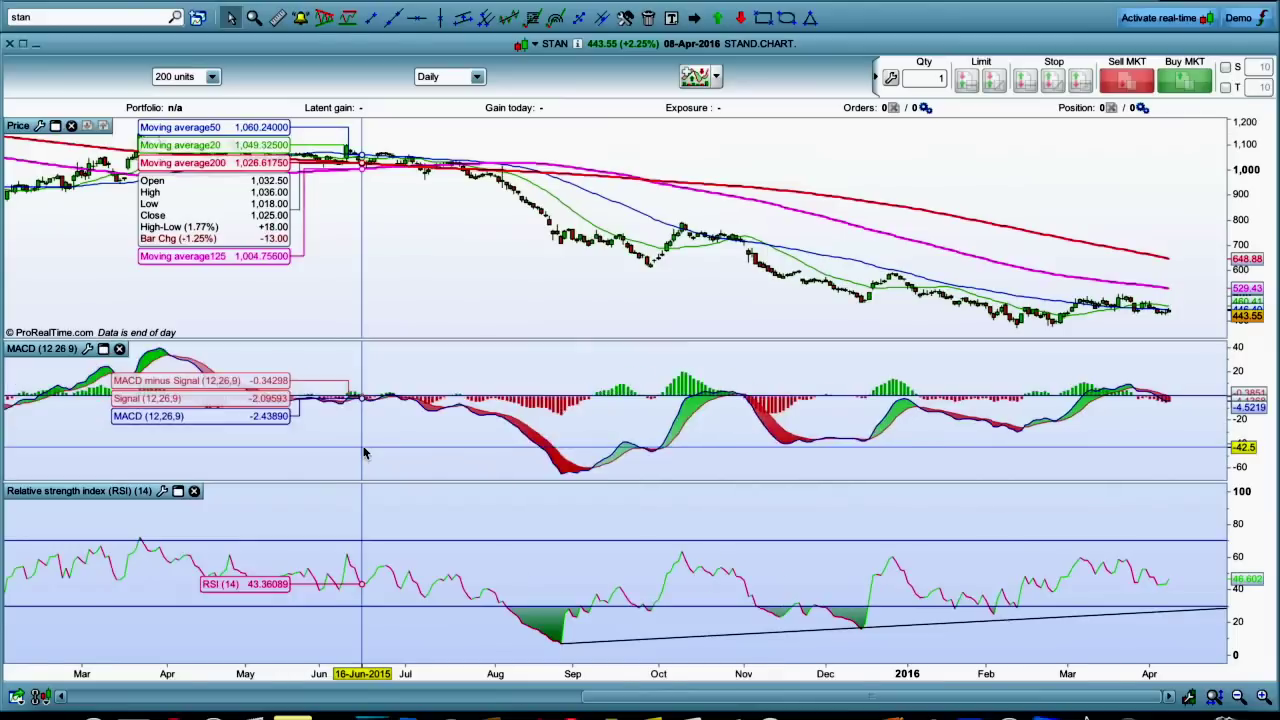
scroll(364, 453, "down", 2)
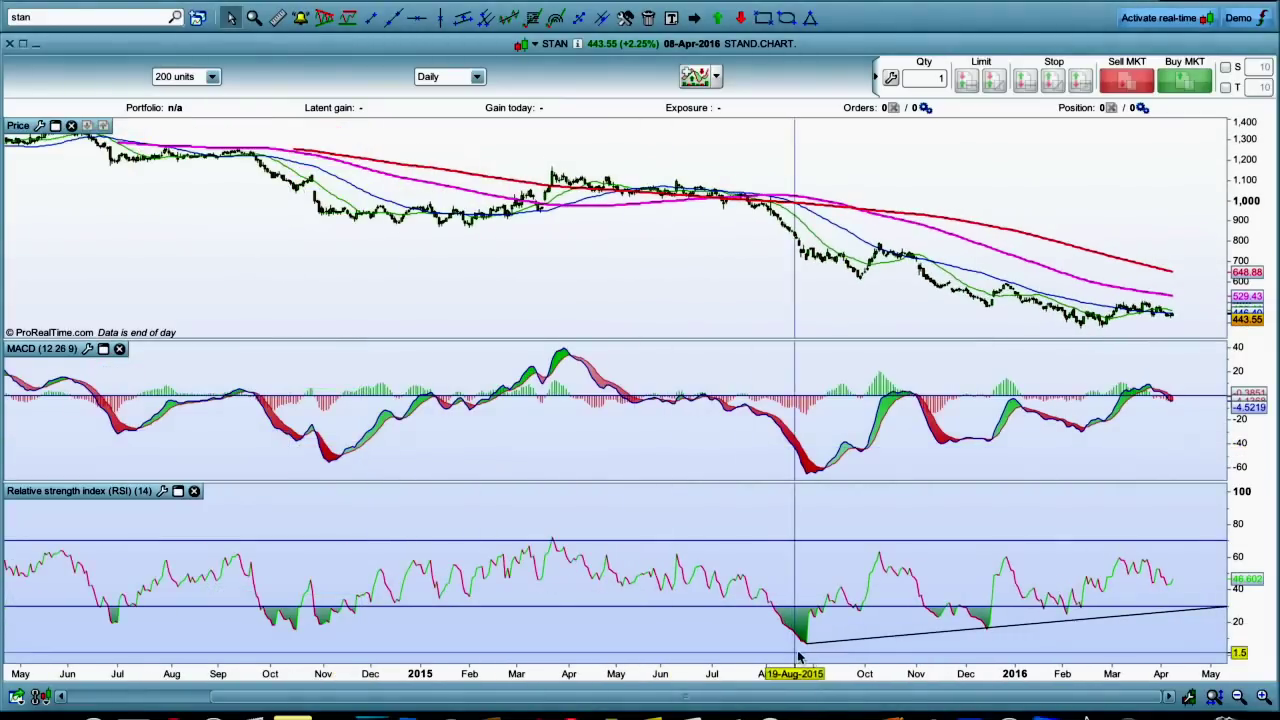
left_click(164, 492)
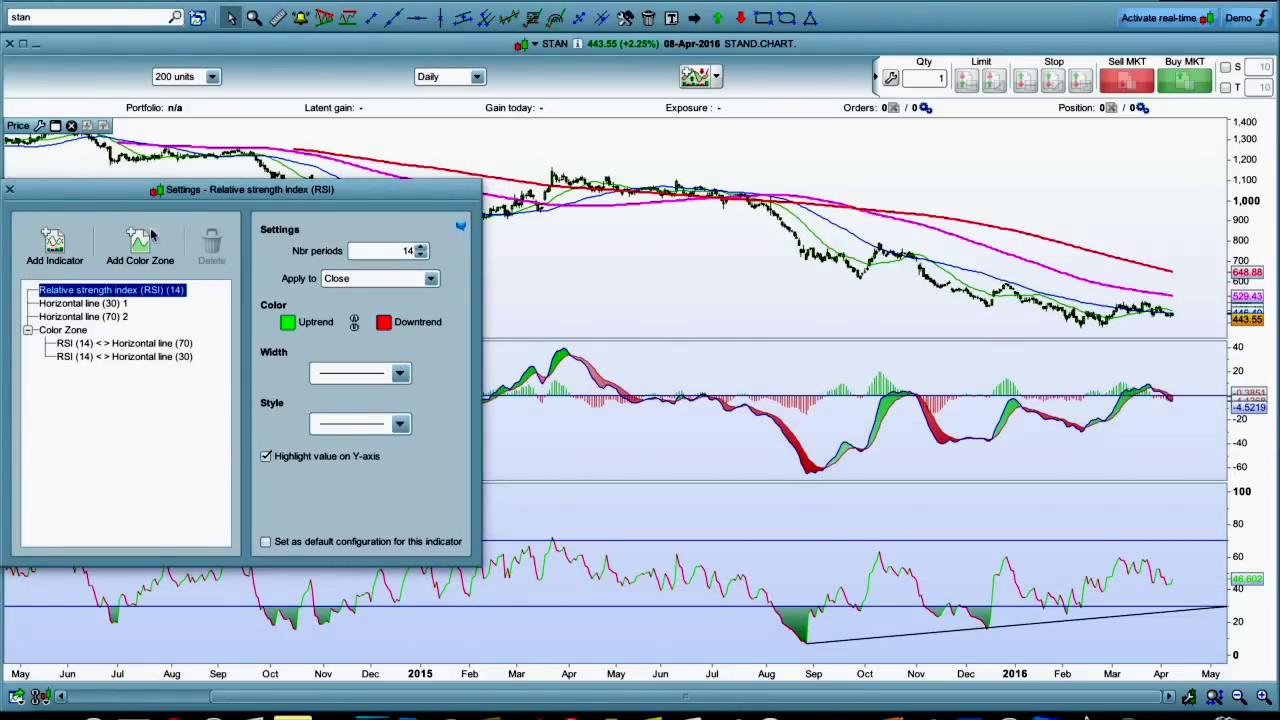
left_click(9, 190)
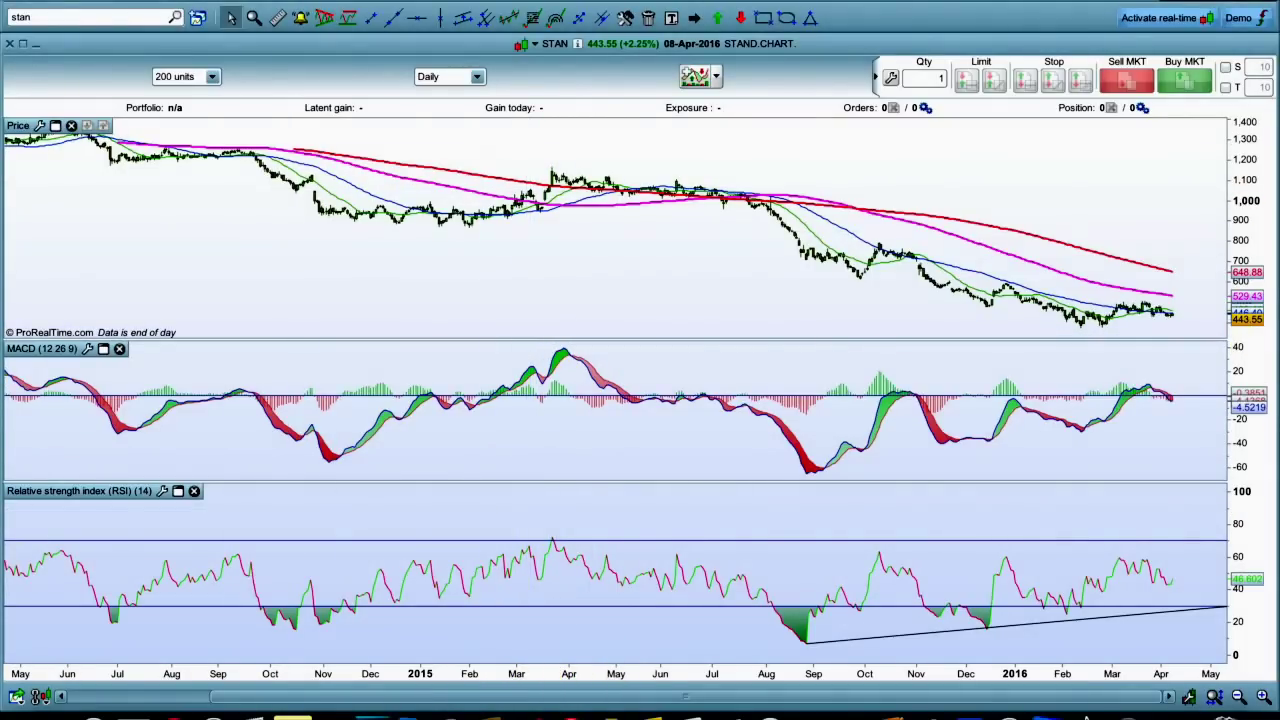
left_click(70, 1)
left_click(84, 9)
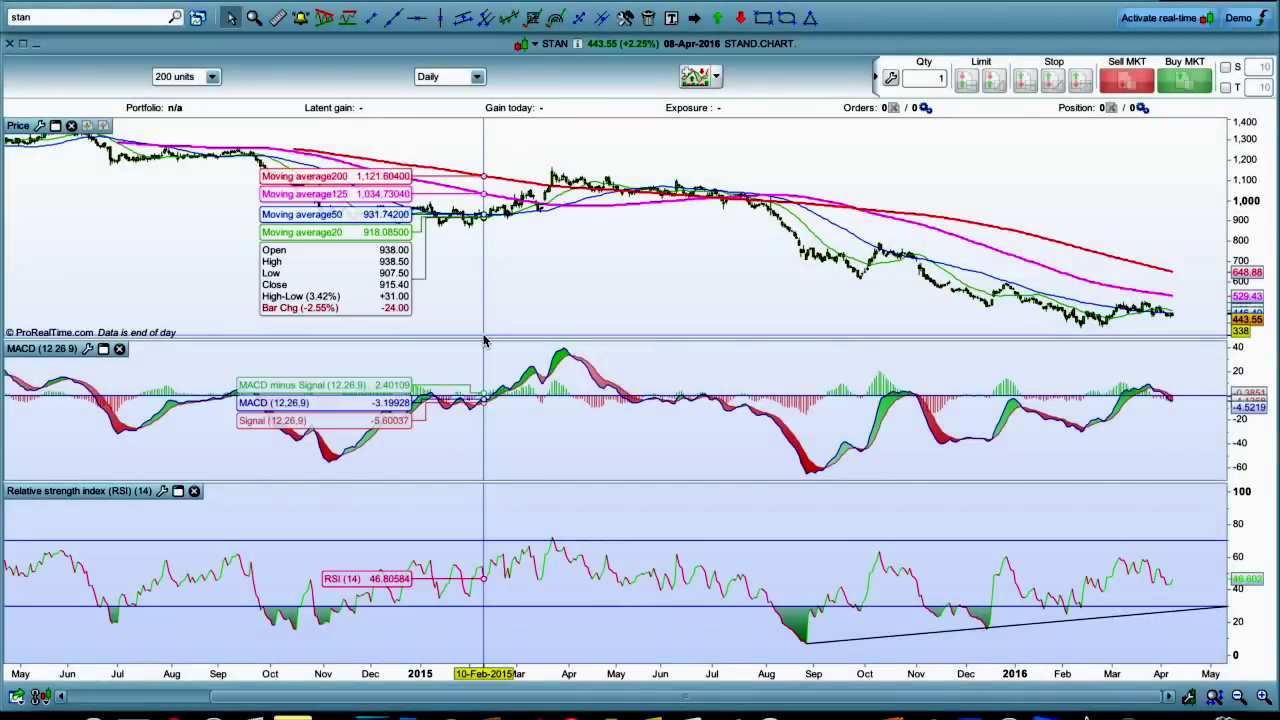
Enlarge the price and MACD panels, shrinking RSI, and save the layout.
left_click_drag(520, 340, 522, 401)
left_click_drag(543, 483, 550, 519)
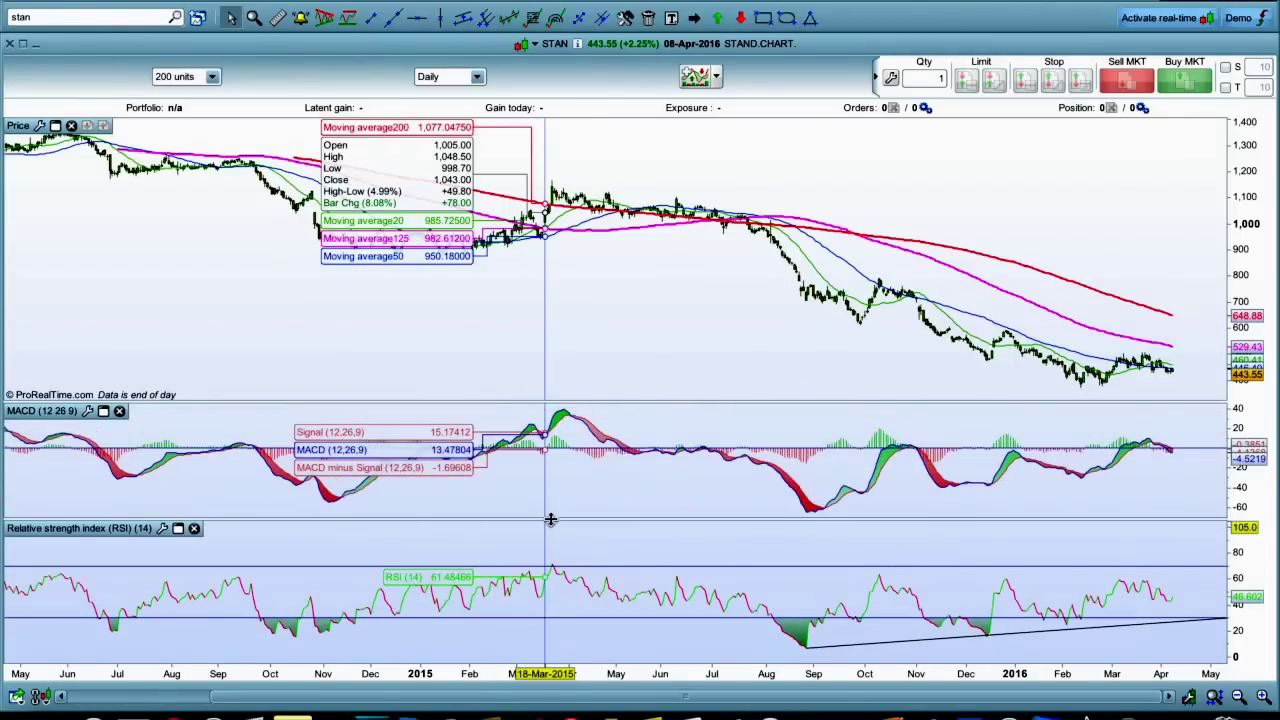
left_click(70, 2)
left_click(60, 9)
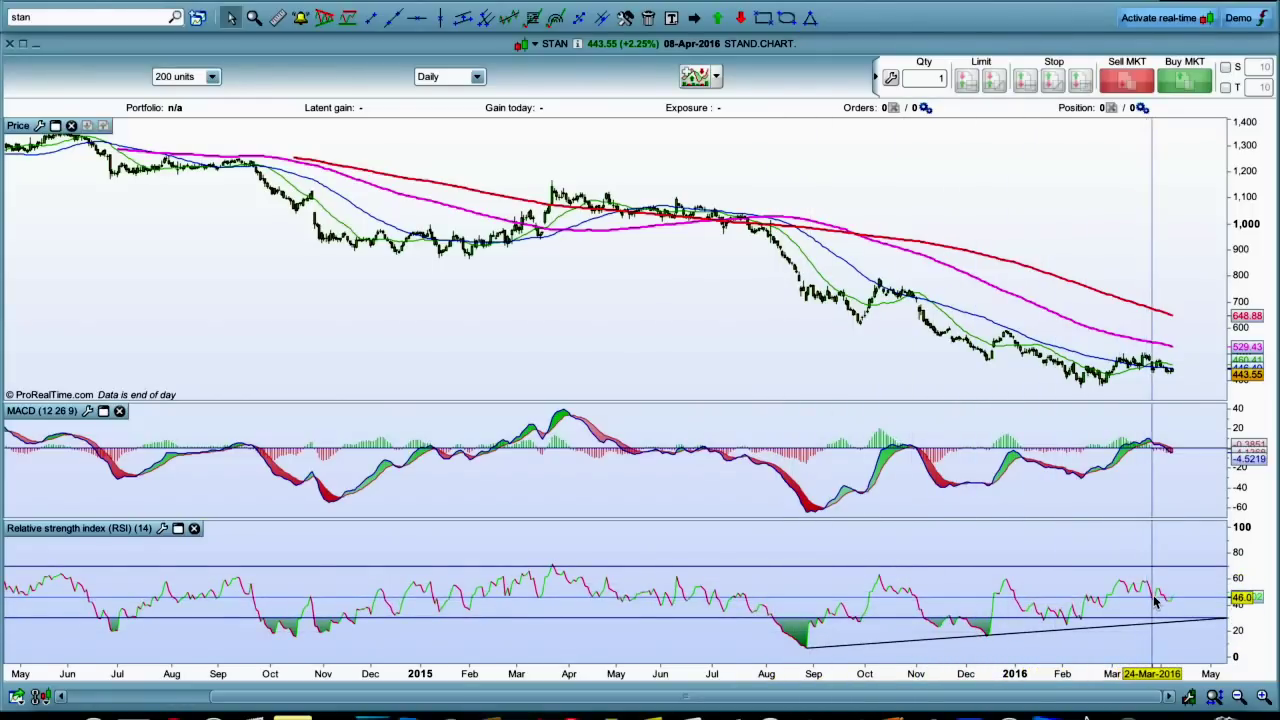
Scroll through the chart to review the finished STAN layout.
mouse_move(1153, 598)
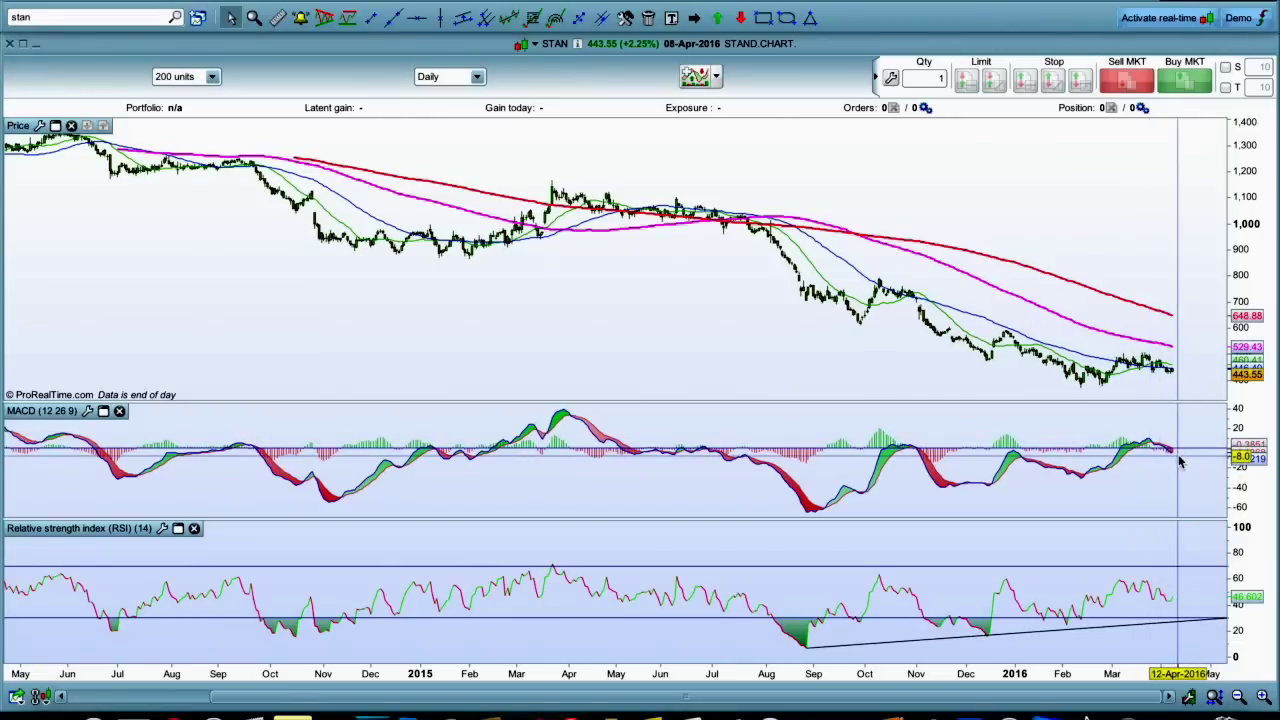
mouse_move(1180, 461)
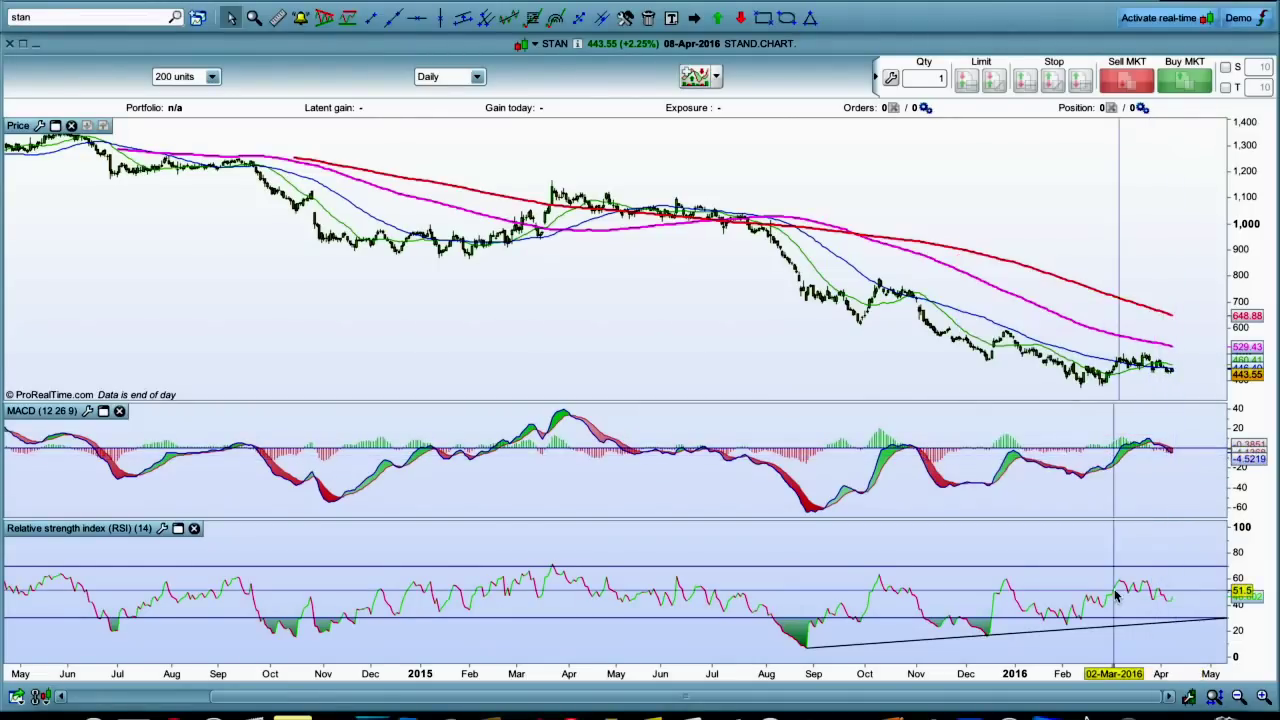
scroll(997, 456, "up", 3)
scroll(997, 456, "up", 5)
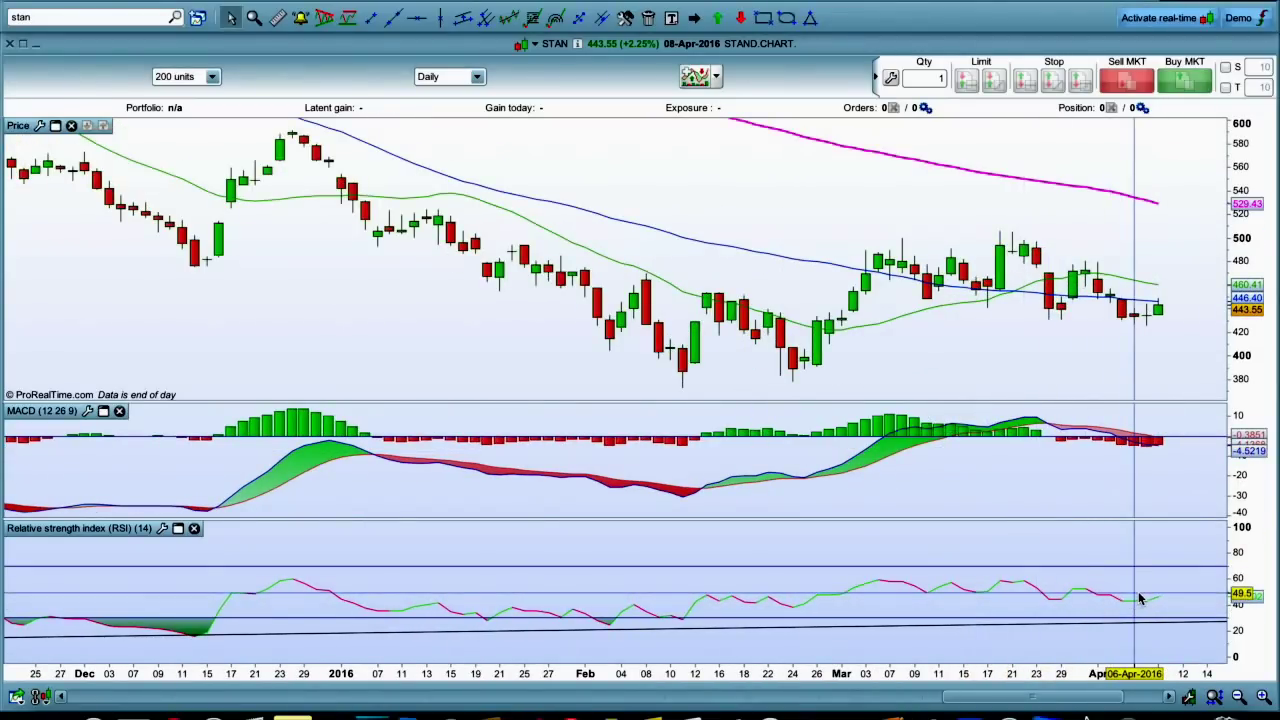
scroll(628, 373, "down", 5)
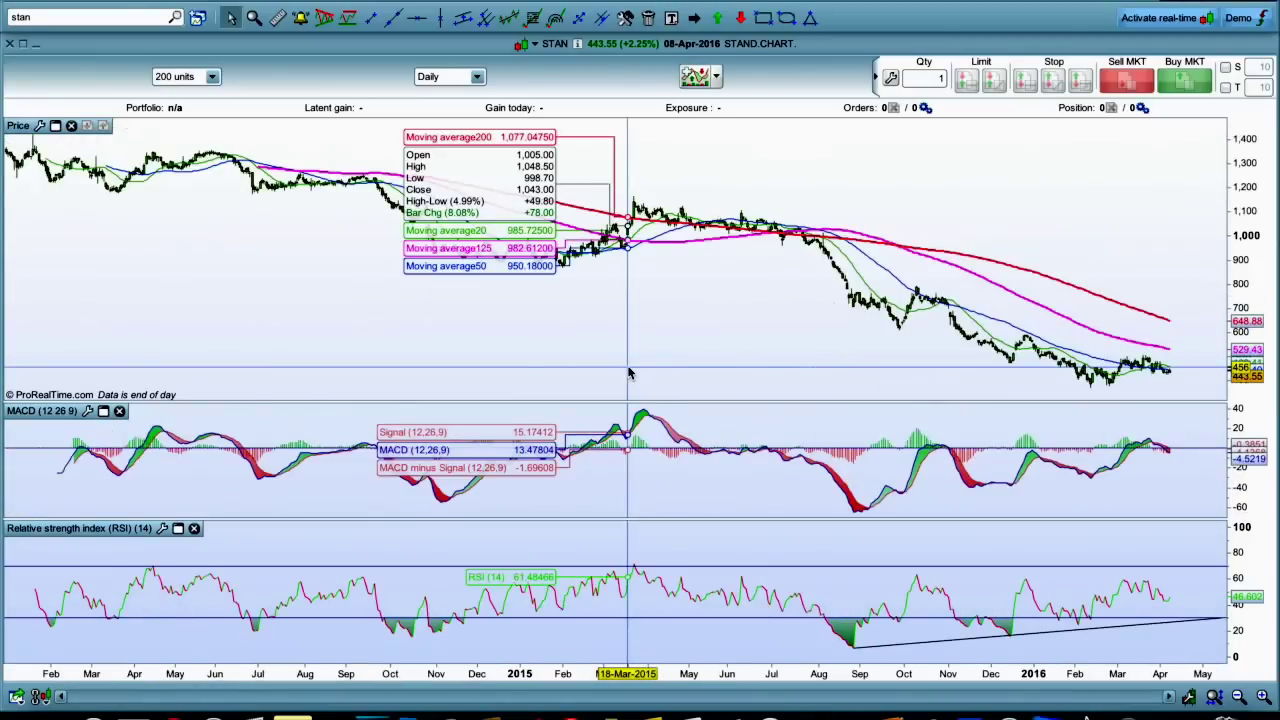